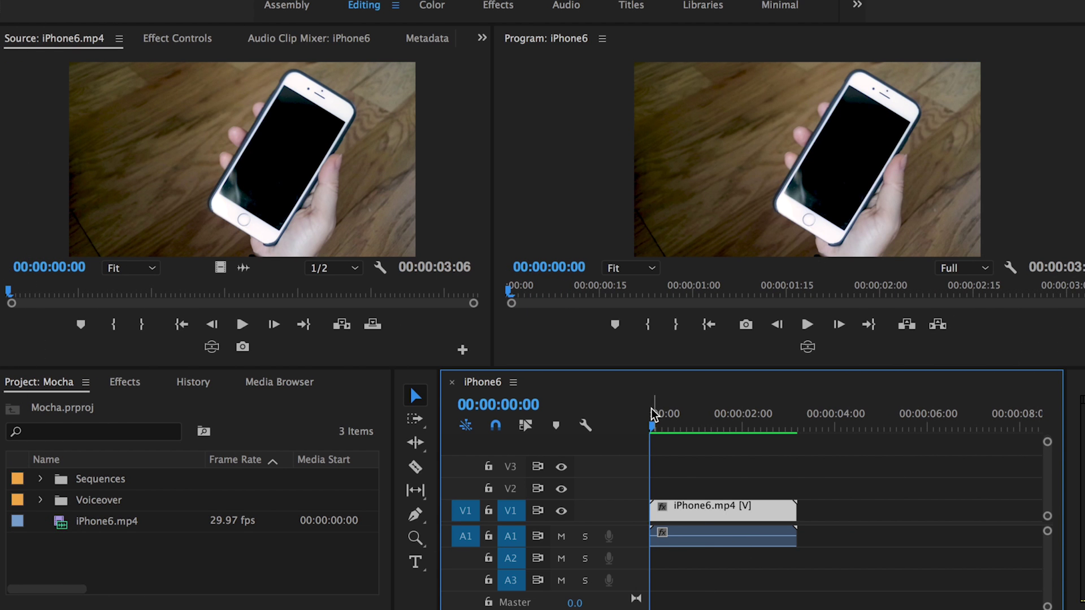
# Play the iPhone clip, then return the playhead to the clip's start.
pyautogui.press('space')
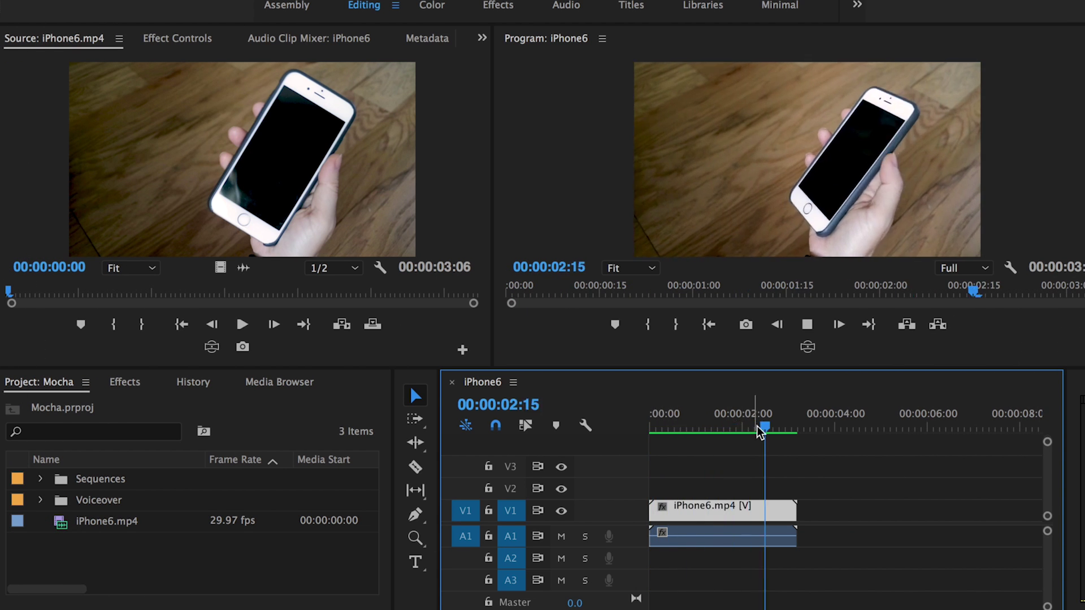
pyautogui.click(710, 430)
pyautogui.moveTo(710, 431); pyautogui.dragTo(648, 432)
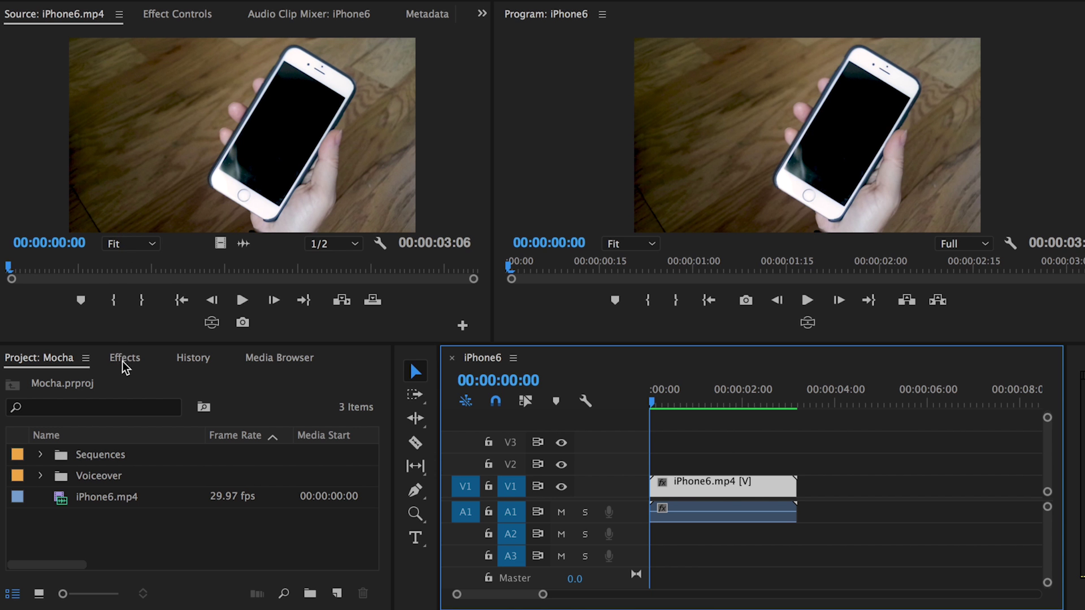
# Search the effects for 'mocha pro' and apply mocha Pro to the iPhone6 clip on V1.
pyautogui.click(125, 355)
pyautogui.click(198, 194)
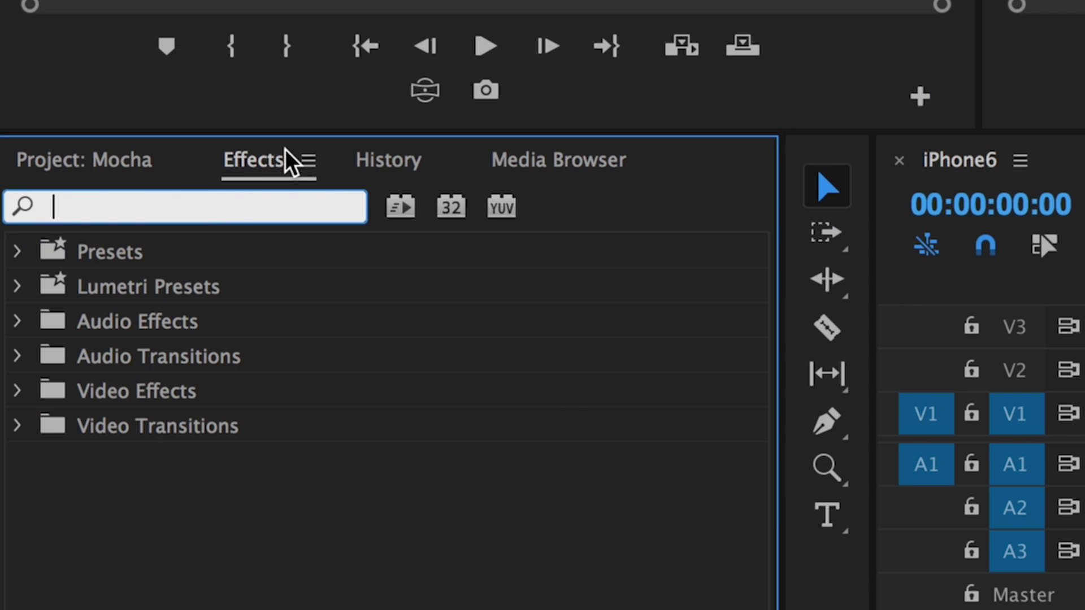
pyautogui.write('mocha pro')
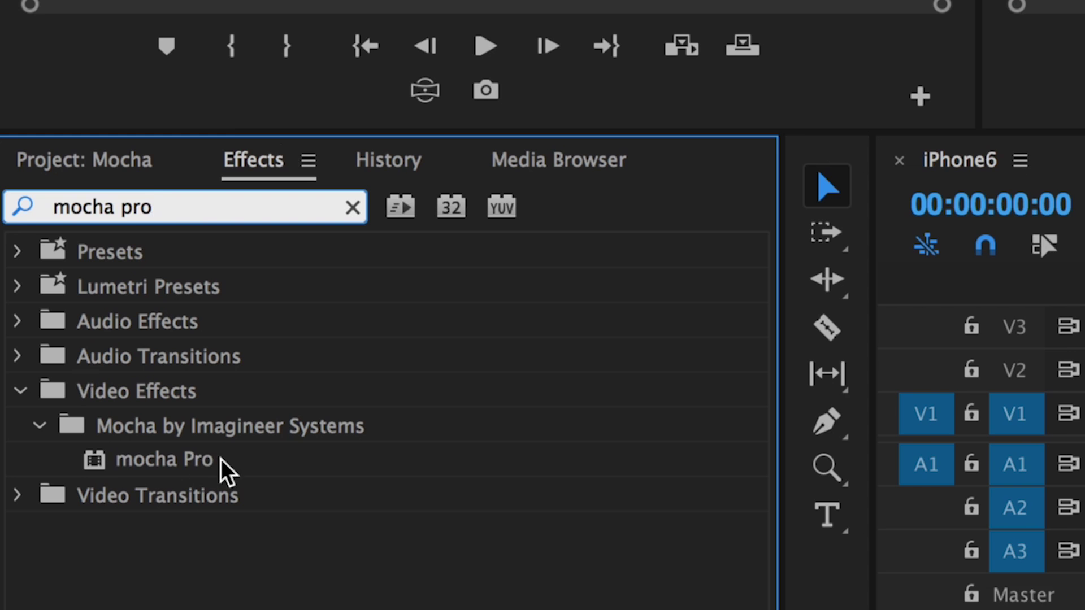
pyautogui.moveTo(158, 456); pyautogui.dragTo(728, 484)
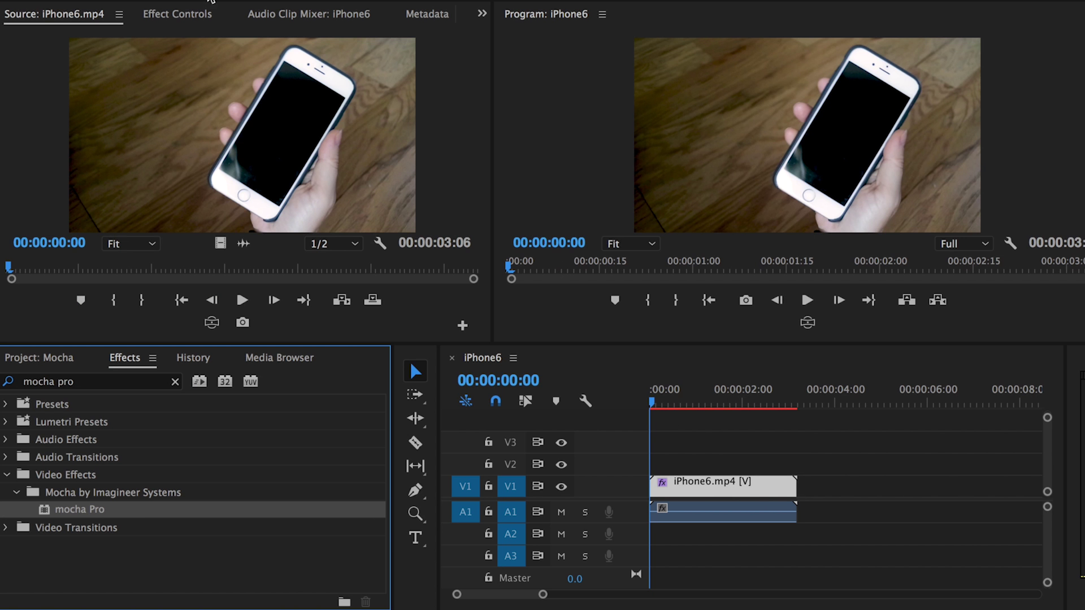
# Launch the clip's mocha Pro effect in Mocha Pro from Effect Controls.
pyautogui.click(208, 14)
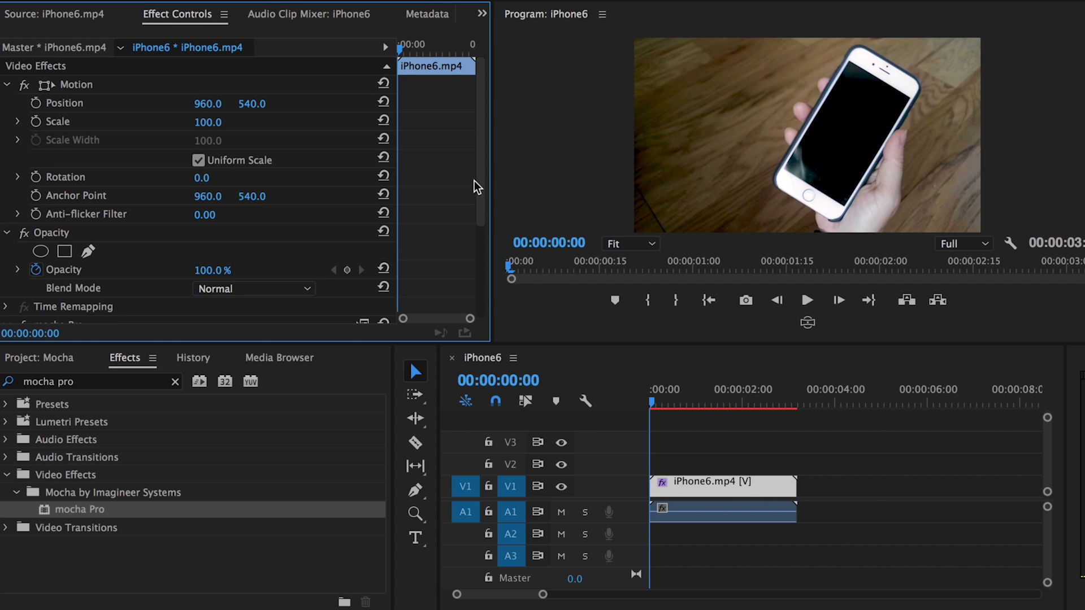
pyautogui.moveTo(475, 184); pyautogui.dragTo(483, 314)
pyautogui.click(87, 257)
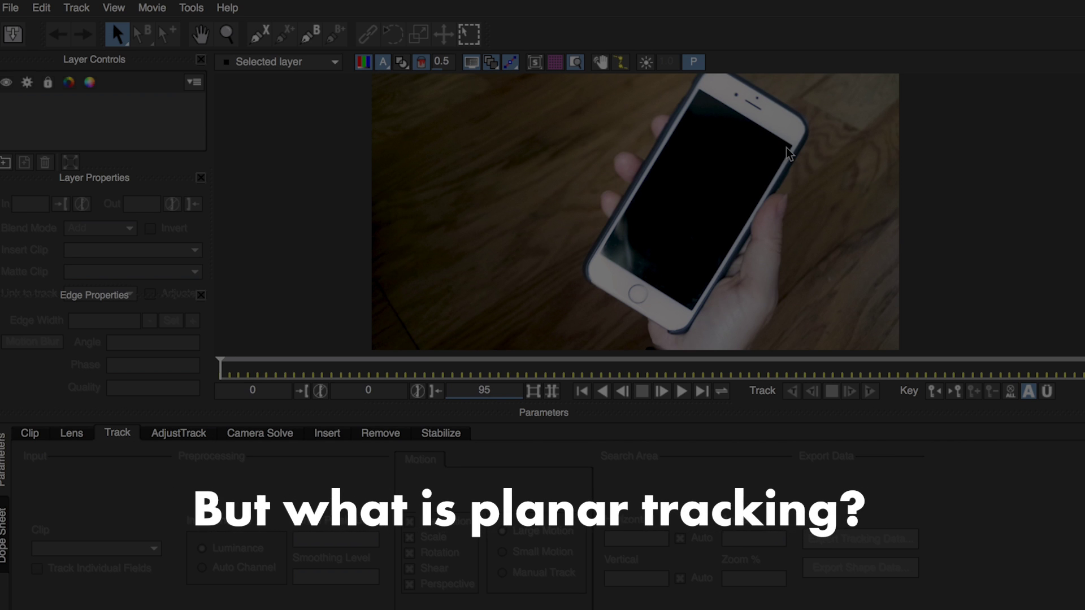
# Scrub back and forth through frames 13–27 to review the phone's motion.
pyautogui.click(344, 377)
pyautogui.click(360, 377)
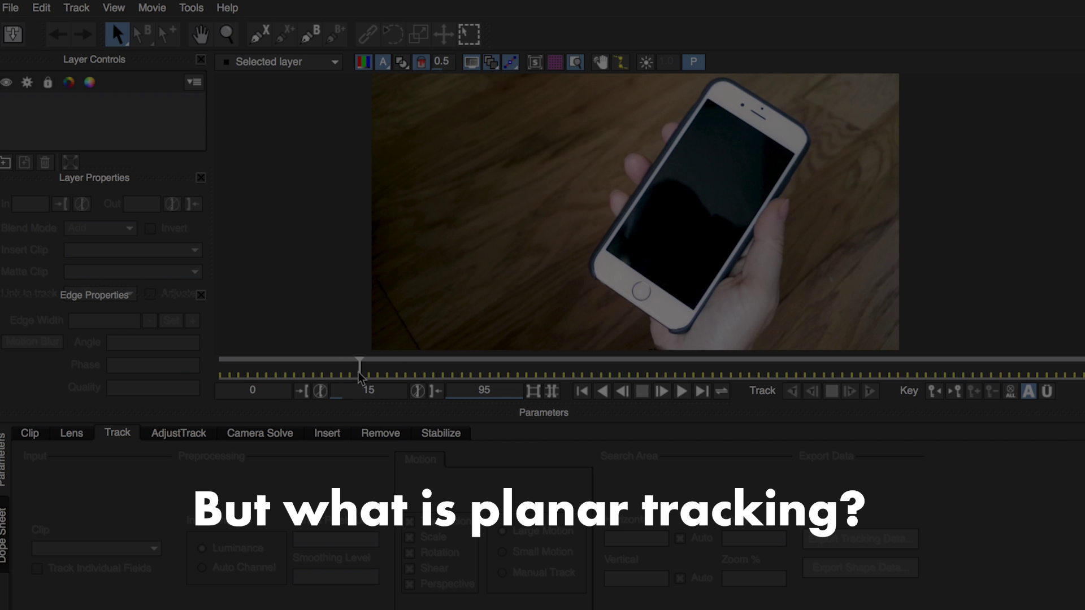
pyautogui.click(376, 377)
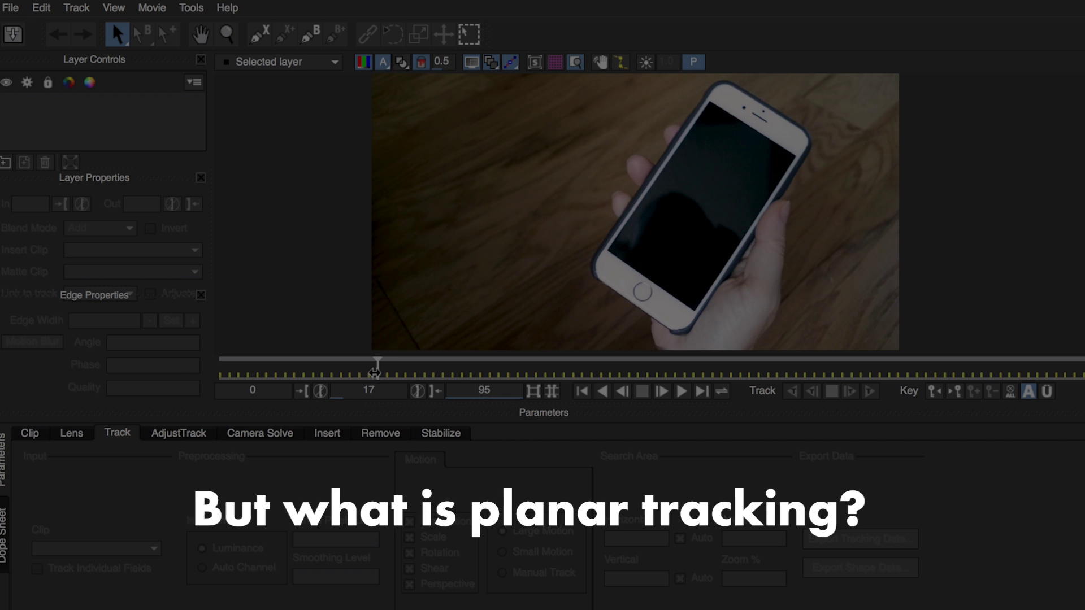
pyautogui.click(471, 376)
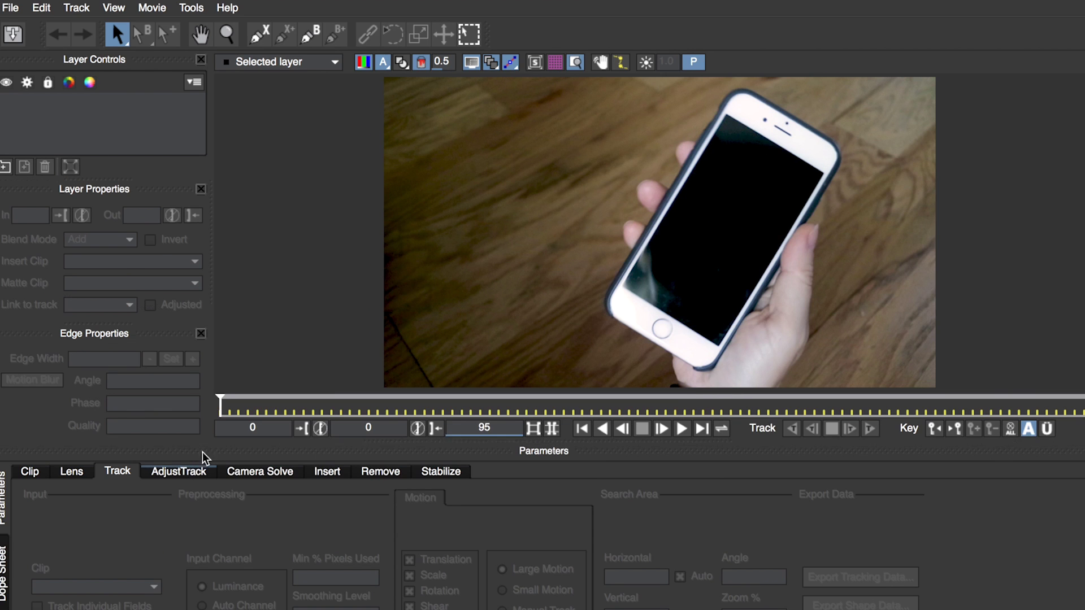
pyautogui.click(287, 405)
pyautogui.click(397, 405)
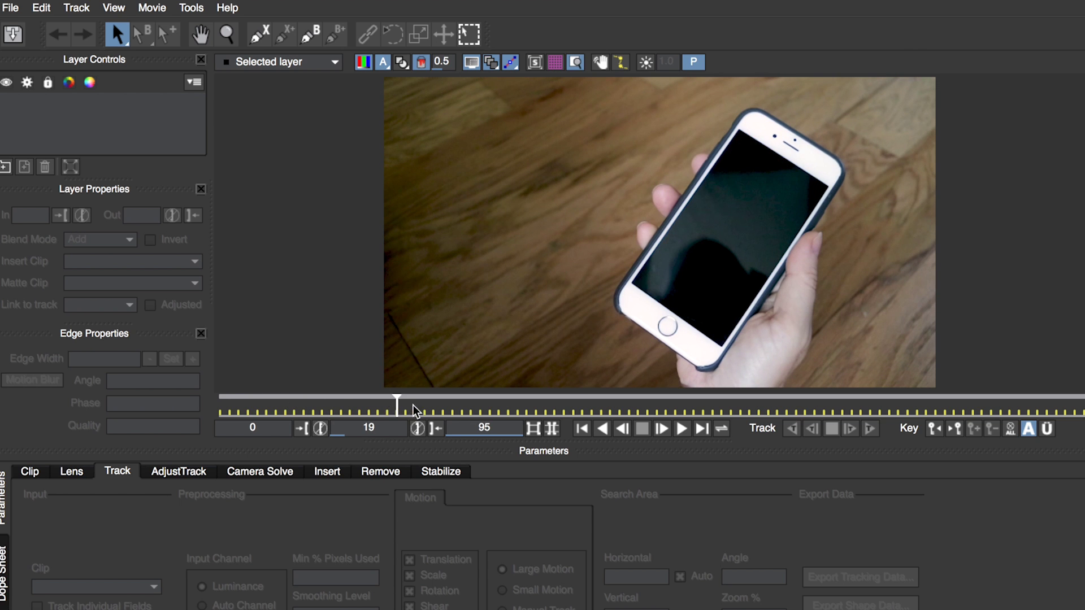
pyautogui.click(339, 410)
pyautogui.moveTo(290, 411); pyautogui.dragTo(256, 405)
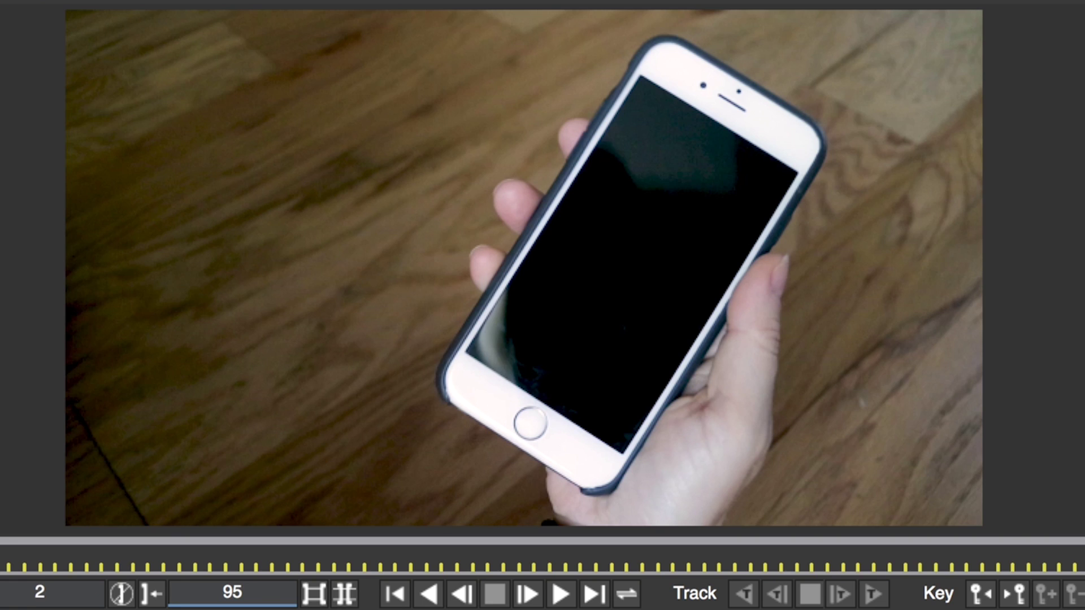
pyautogui.moveTo(0, 561)
pyautogui.mouseDown()
pyautogui.moveTo(164, 557)
pyautogui.moveTo(0, 559)
pyautogui.moveTo(134, 557)
pyautogui.mouseUp()
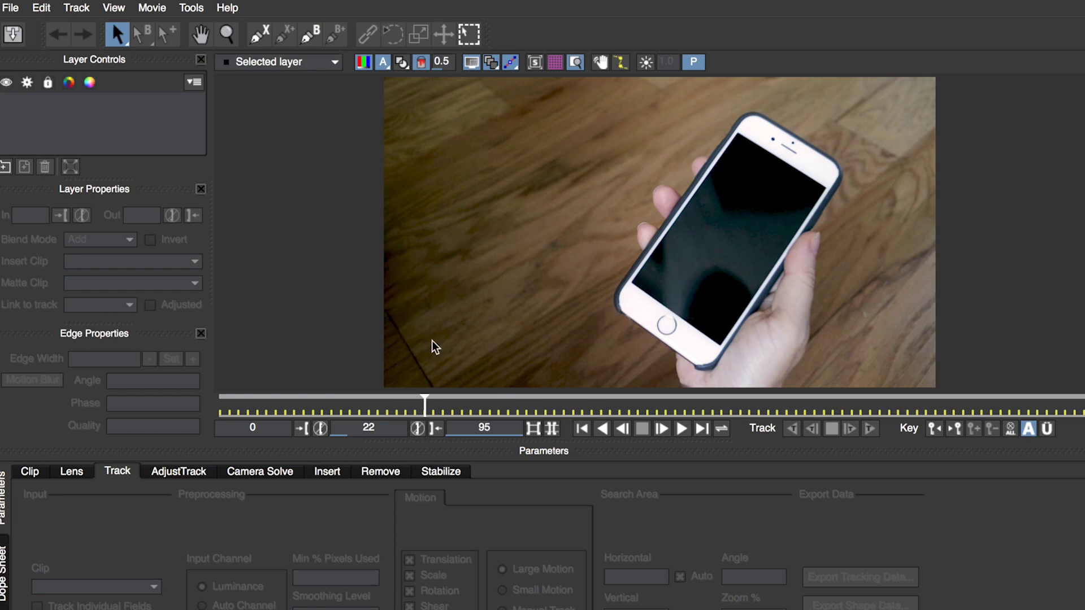
# Park the clip at frame 37 and select the X-Spline tool.
pyautogui.click(591, 408)
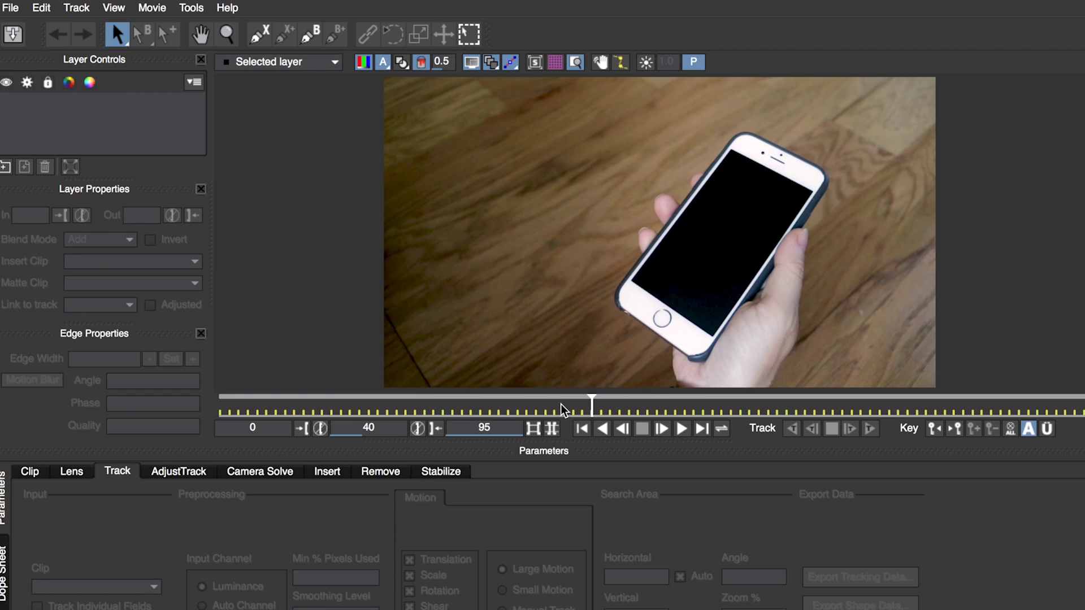
pyautogui.click(560, 408)
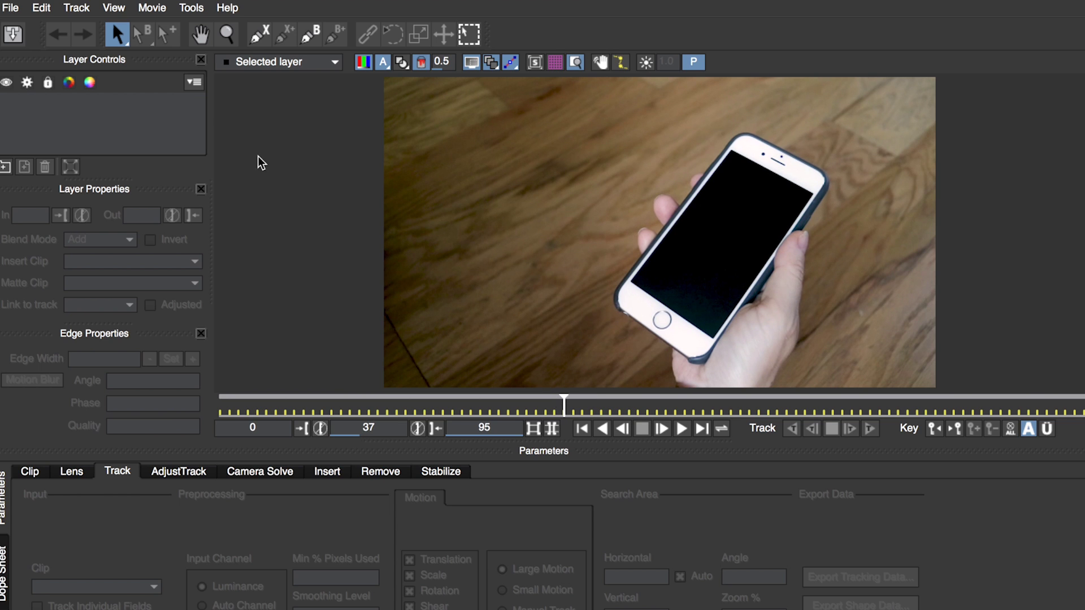
pyautogui.click(257, 35)
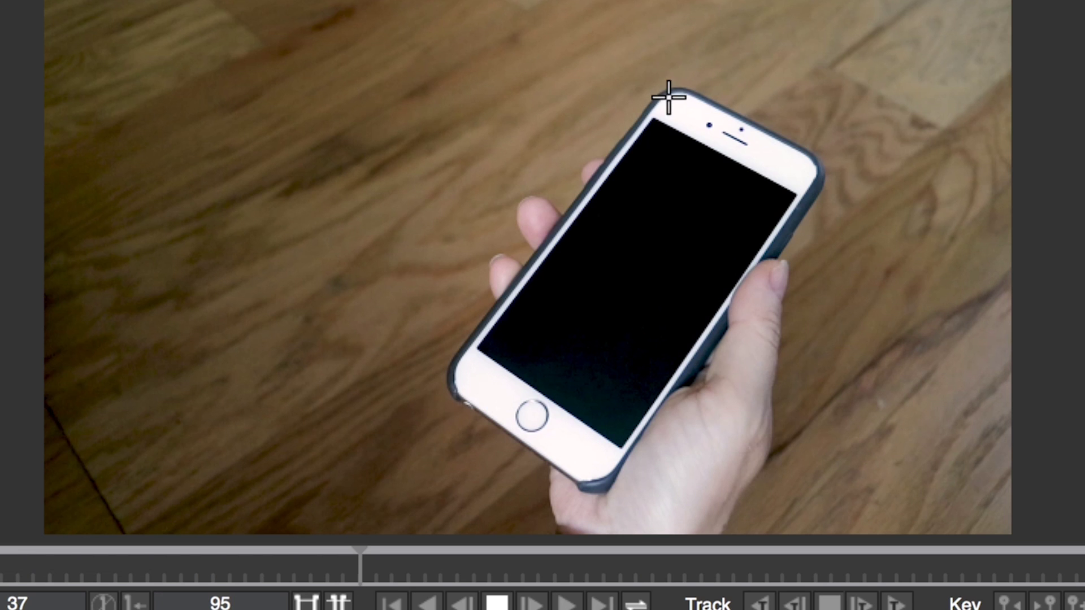
# Draw a closed four-point X-spline around the phone's corners and fit the corner points.
pyautogui.click(669, 96)
pyautogui.click(809, 171)
pyautogui.click(595, 475)
pyautogui.click(454, 371)
pyautogui.click(669, 96)
pyautogui.moveTo(670, 94); pyautogui.dragTo(671, 88)
pyautogui.moveTo(809, 171); pyautogui.dragTo(813, 166)
pyautogui.moveTo(595, 475); pyautogui.dragTo(598, 472)
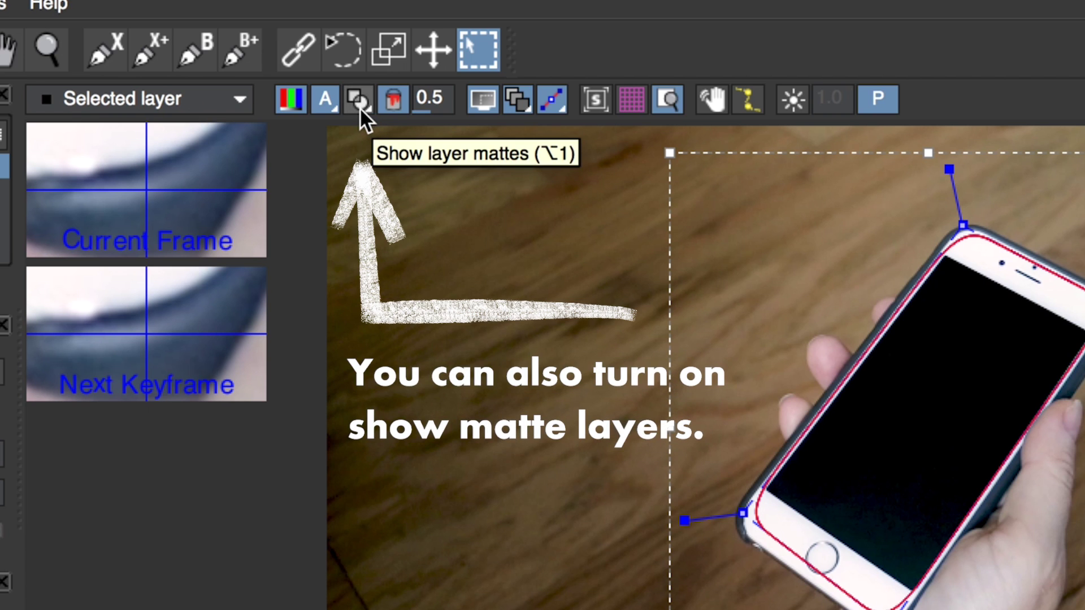
# Show the layer matte, add two extra points with X+, and snug the points to the phone edges.
pyautogui.click(576, 105)
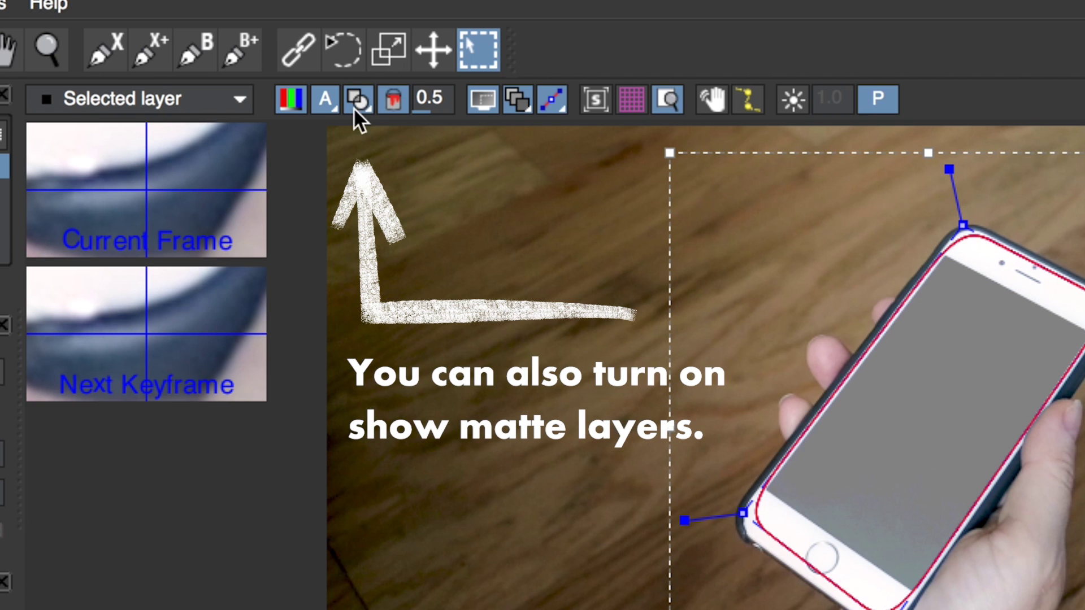
pyautogui.click(148, 49)
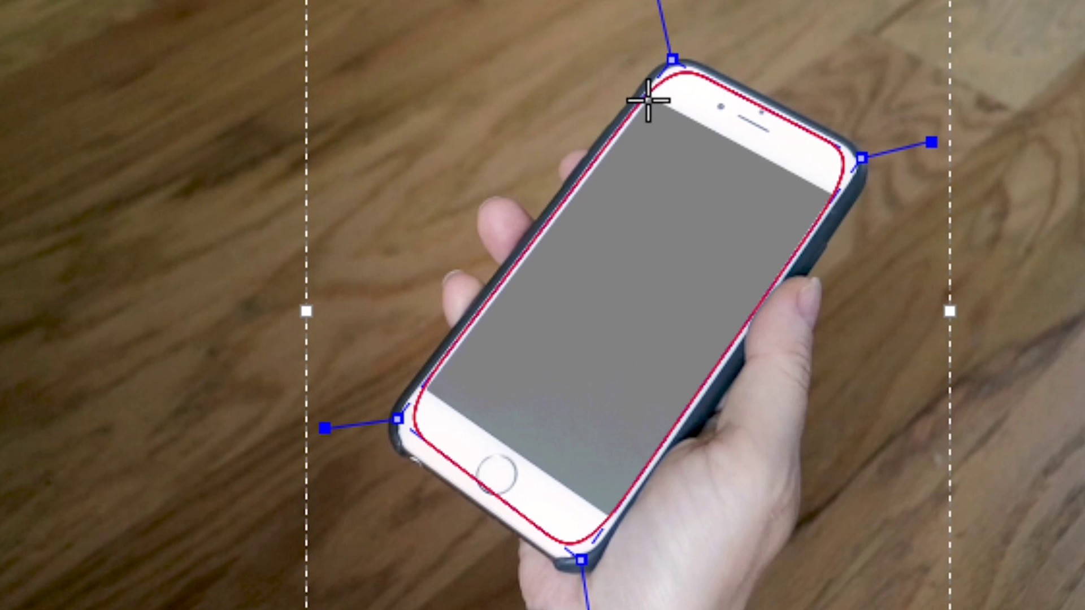
pyautogui.click(652, 101)
pyautogui.click(833, 193)
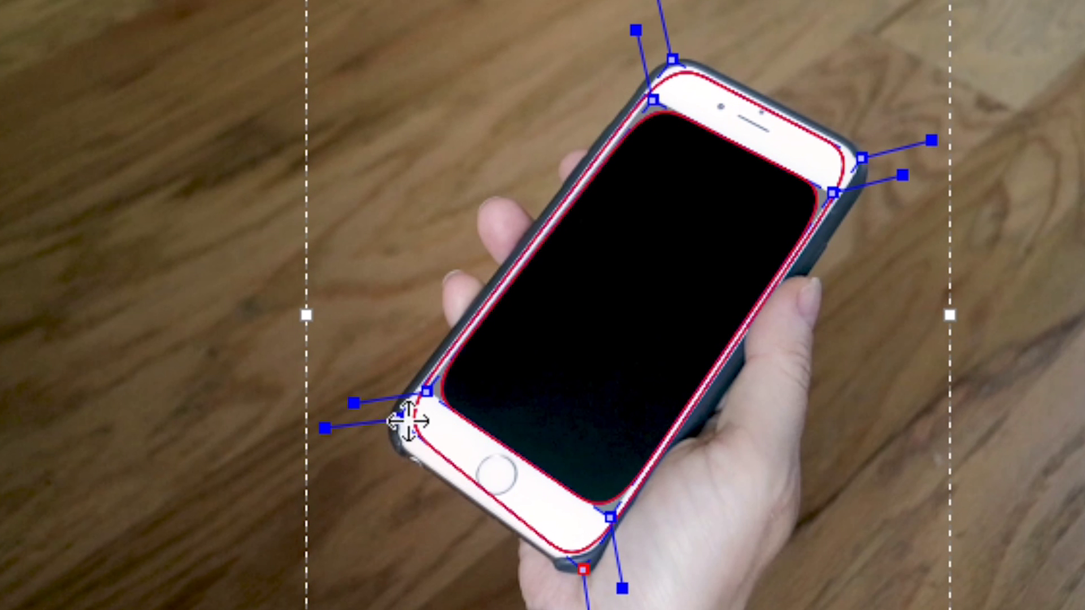
pyautogui.moveTo(398, 418); pyautogui.dragTo(382, 429)
pyautogui.moveTo(671, 59); pyautogui.dragTo(672, 52)
pyautogui.moveTo(860, 158); pyautogui.dragTo(873, 155)
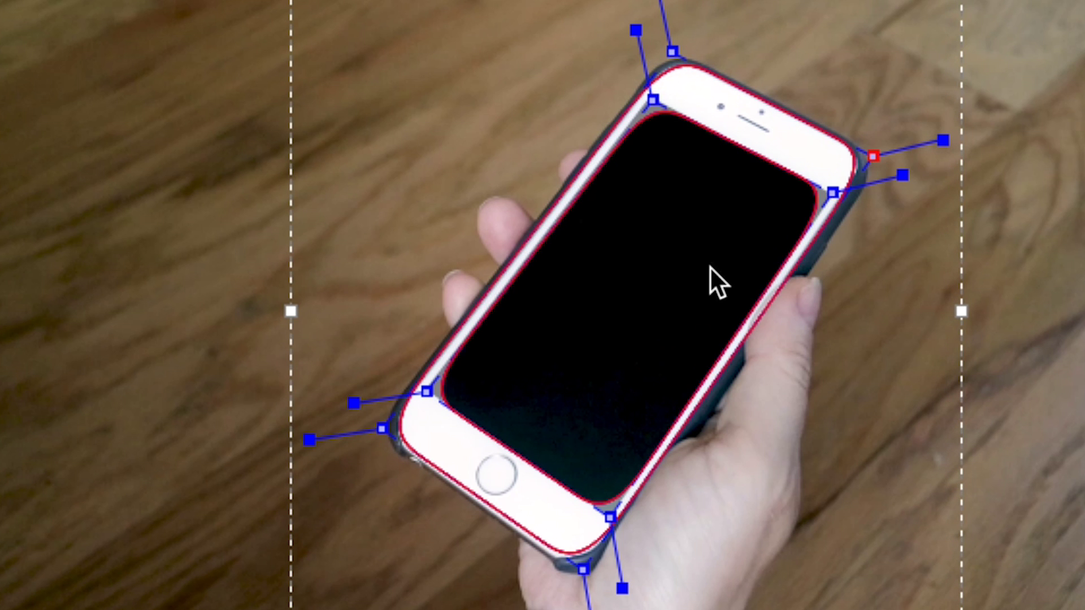
pyautogui.press('Up')
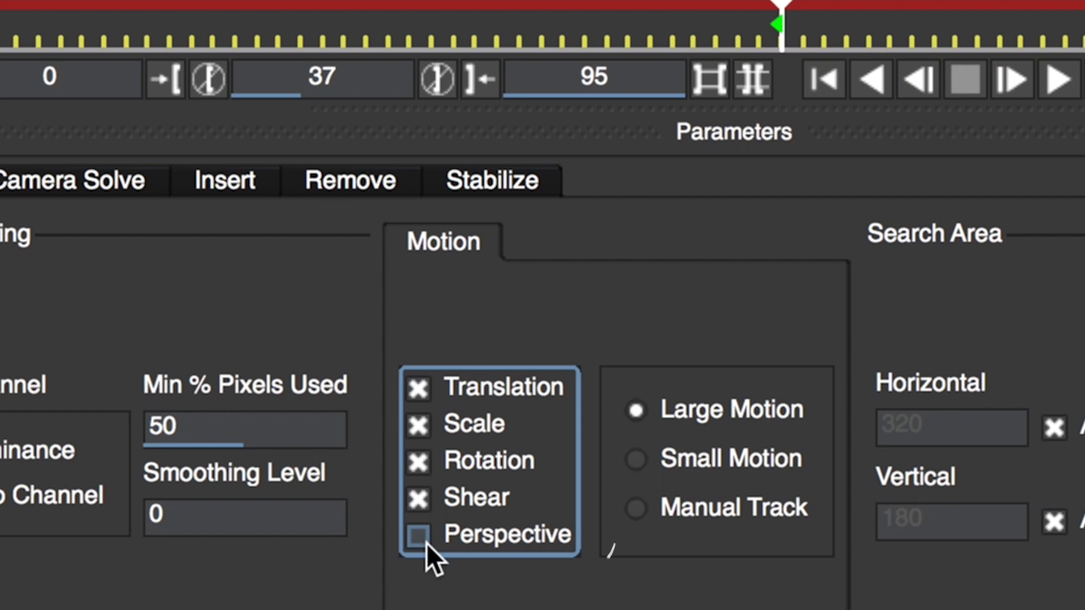
# Enable Perspective motion and track the phone shape forward to frame 95.
pyautogui.click(559, 563)
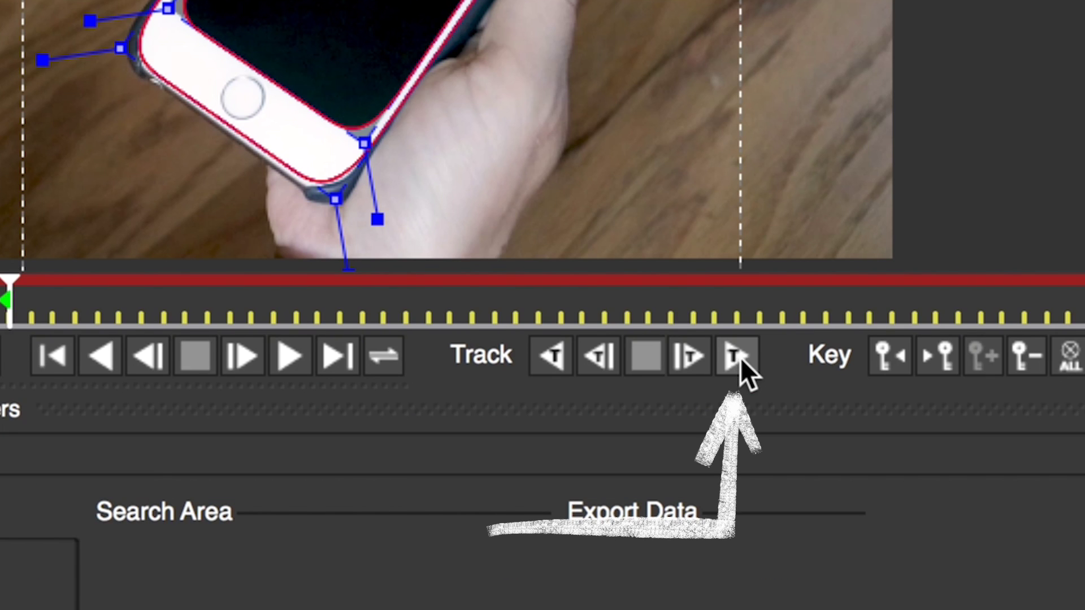
pyautogui.click(738, 357)
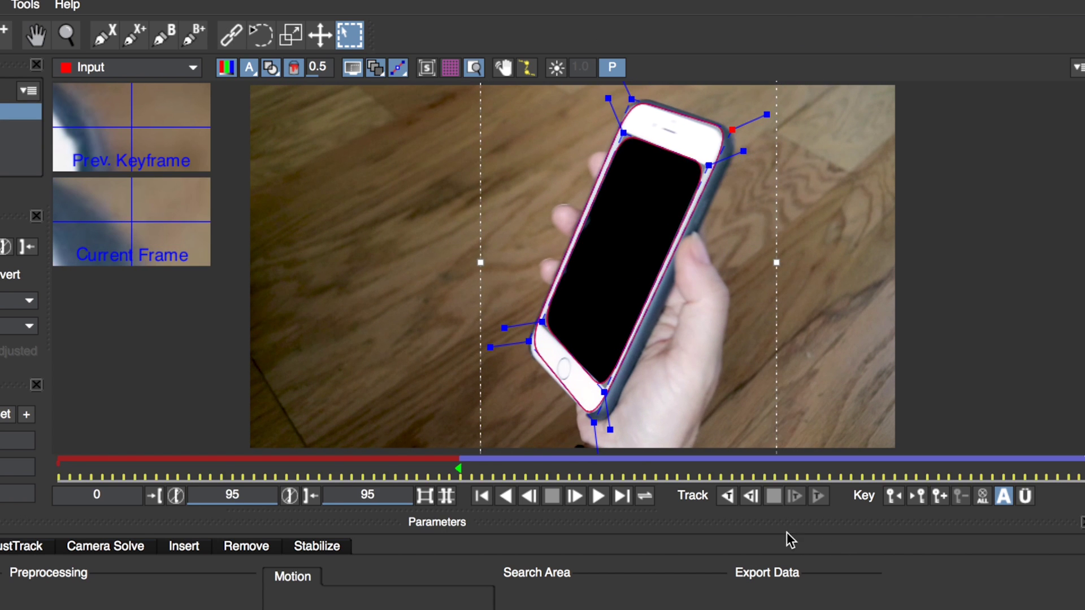
# From frame 38, track the phone shape backward to frame 0.
pyautogui.click(470, 469)
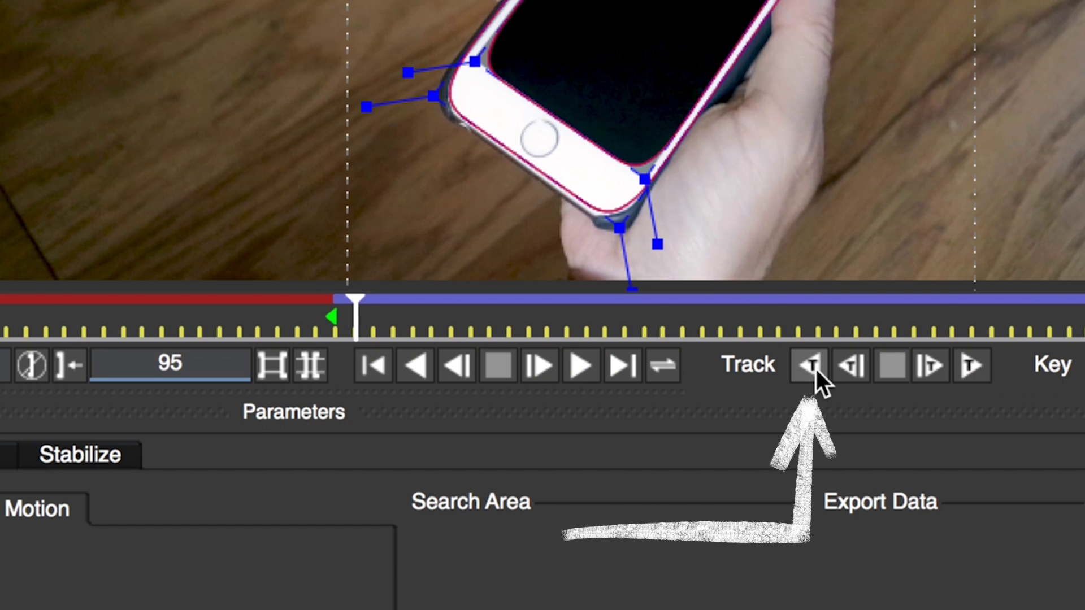
pyautogui.click(728, 496)
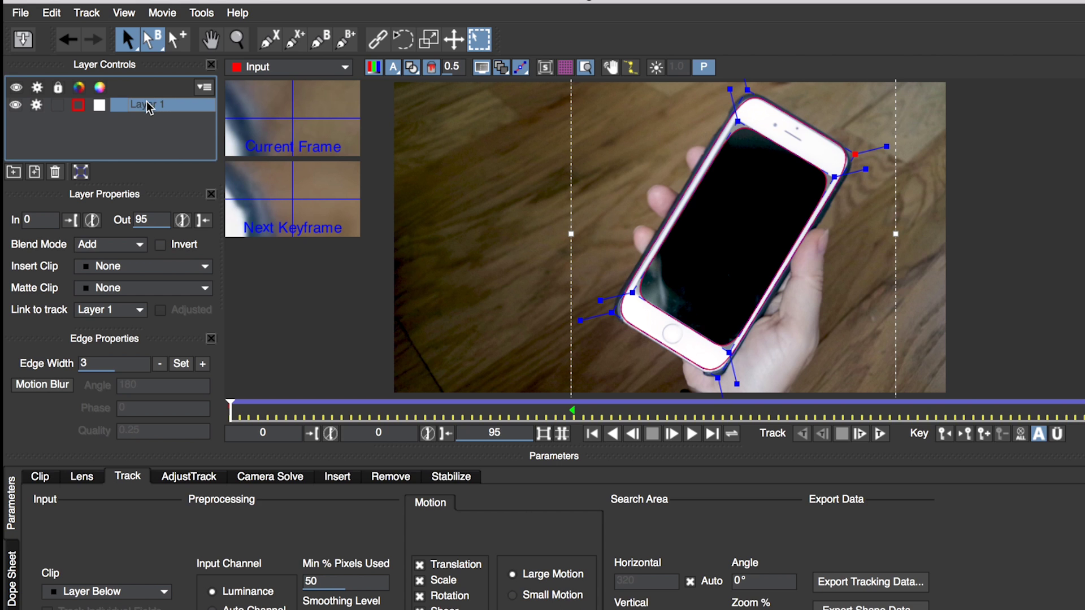
# Rename Layer 1 to 'Screen Track'.
pyautogui.doubleClick(144, 106)
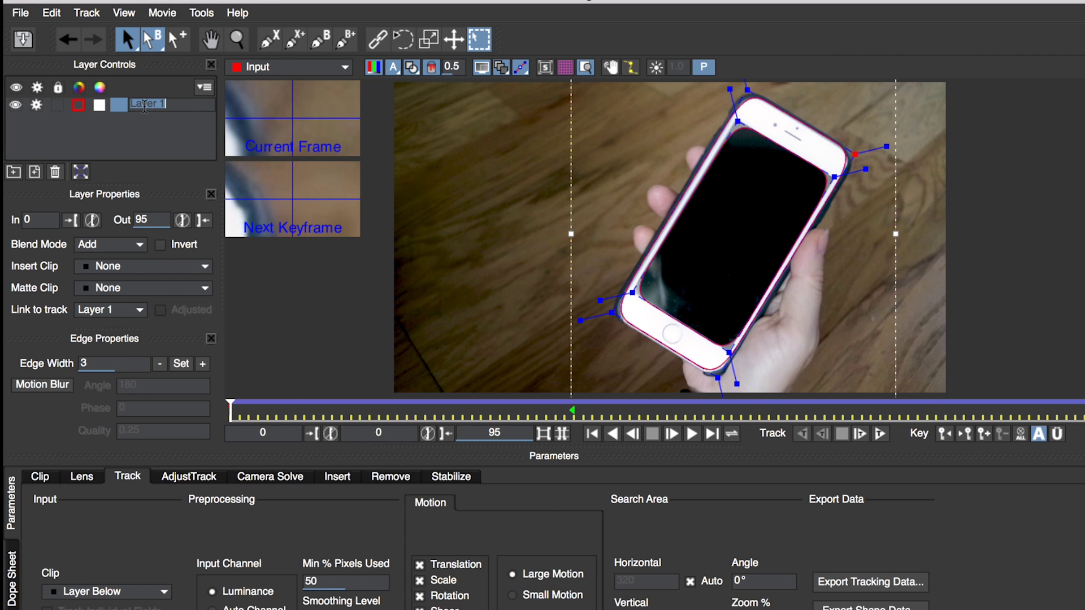
pyautogui.write('Screen Track')
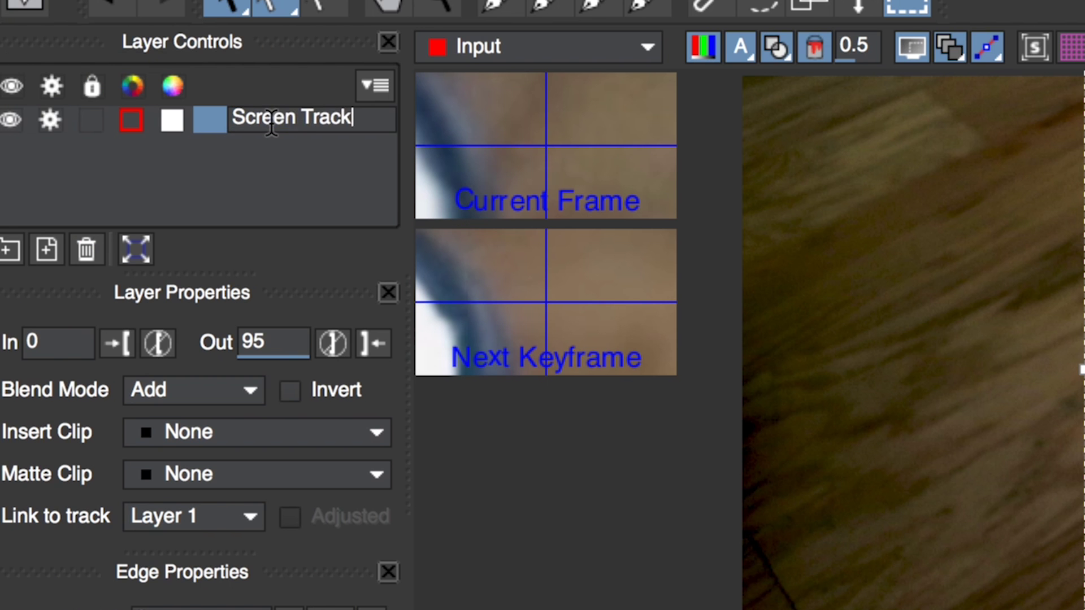
pyautogui.press('Return')
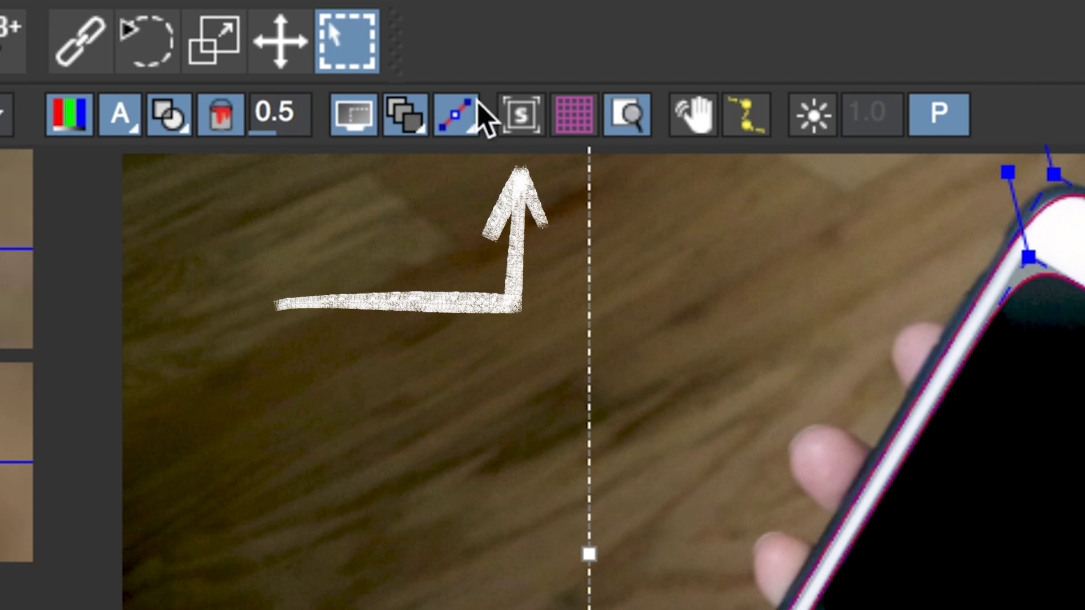
# Turn on the planar surface display and switch to the select tool for editing its corners.
pyautogui.click(545, 69)
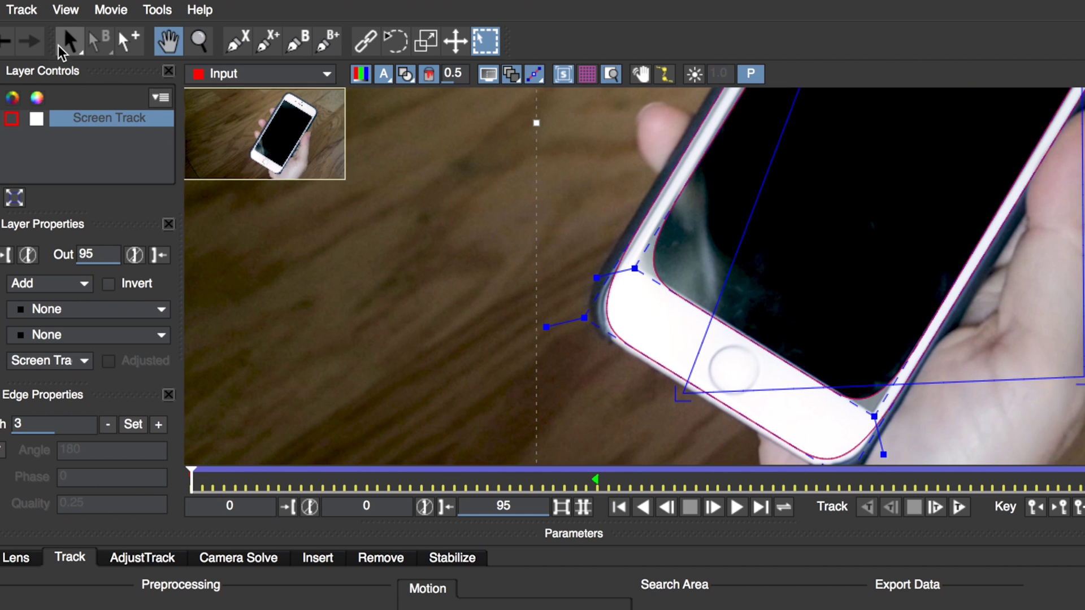
pyautogui.click(99, 40)
# Drag the four planar surface corners onto the phone screen's corners, then recenter the phone.
pyautogui.moveTo(662, 288)
pyautogui.mouseDown()
pyautogui.moveTo(628, 261)
pyautogui.moveTo(642, 254)
pyautogui.mouseUp()
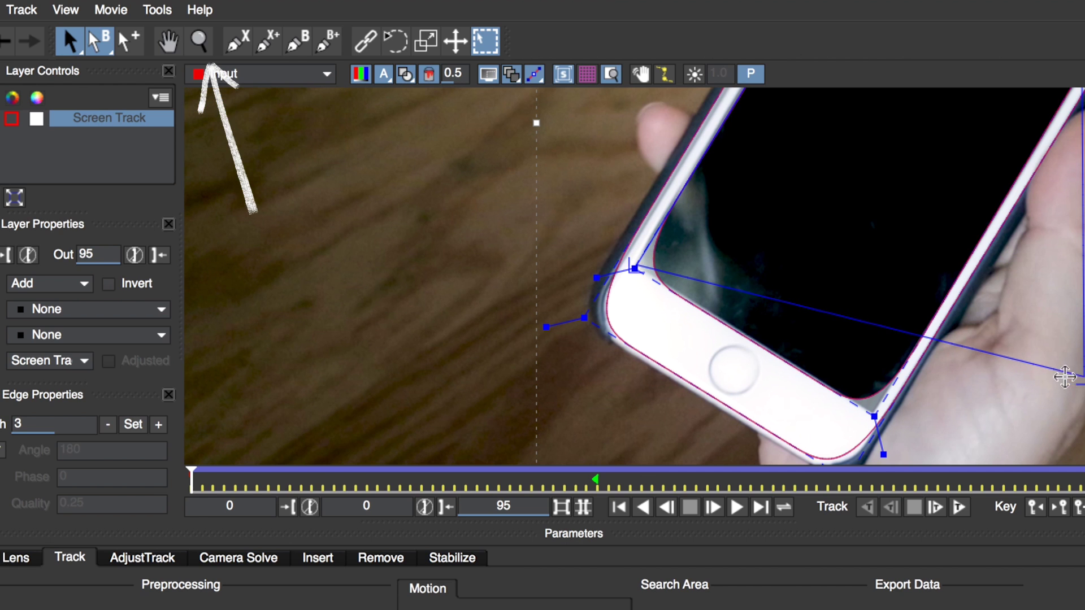
pyautogui.moveTo(1073, 377); pyautogui.dragTo(874, 414)
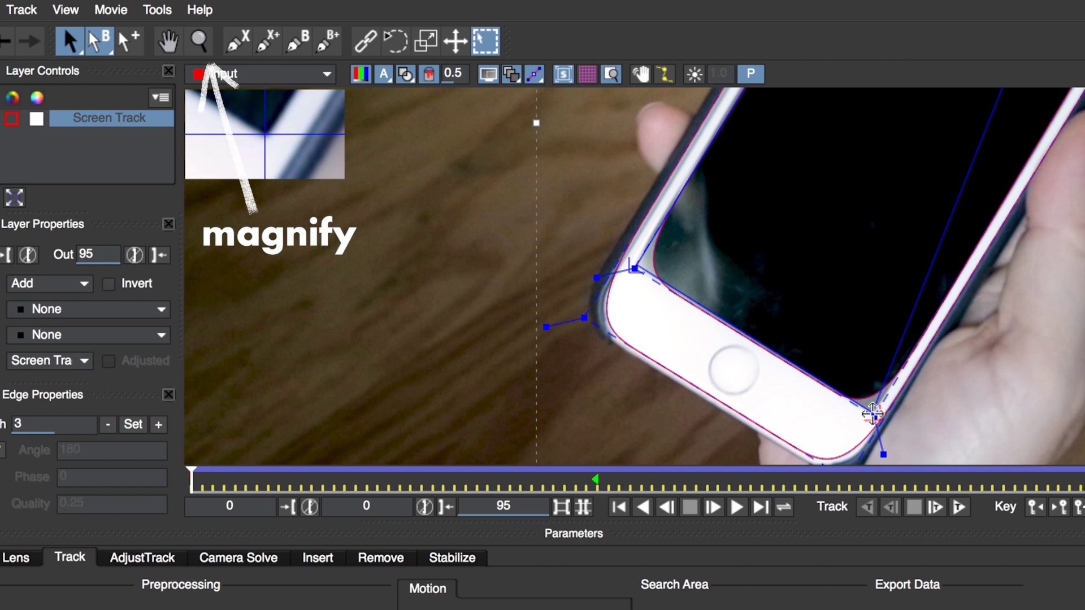
pyautogui.press('x')
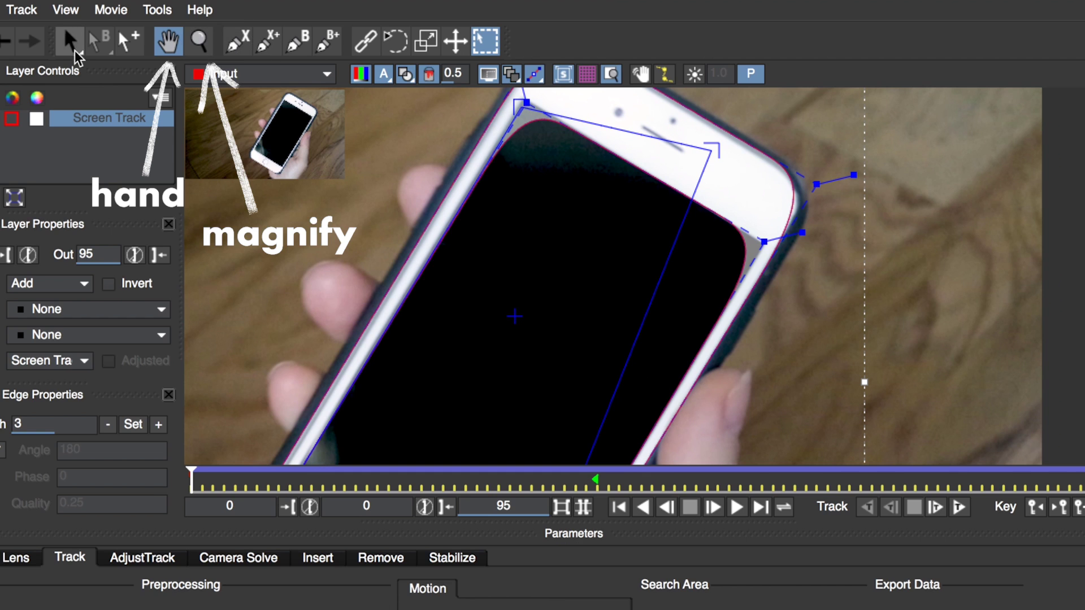
pyautogui.click(69, 43)
pyautogui.moveTo(711, 149); pyautogui.dragTo(761, 242)
pyautogui.moveTo(526, 103); pyautogui.dragTo(525, 103)
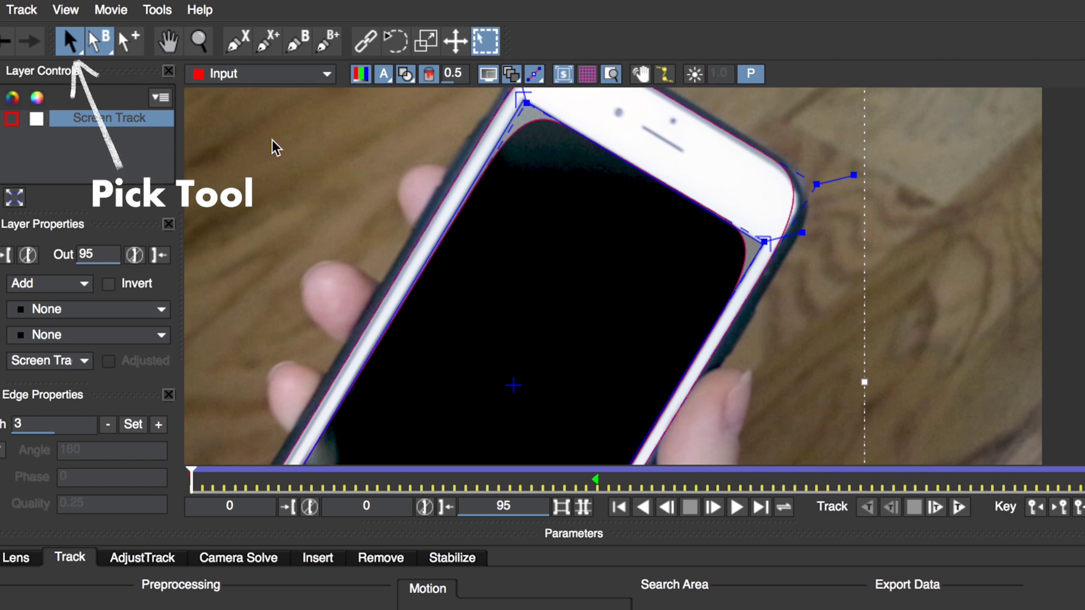
pyautogui.press('x')
pyautogui.scroll(-3, 402, 148)
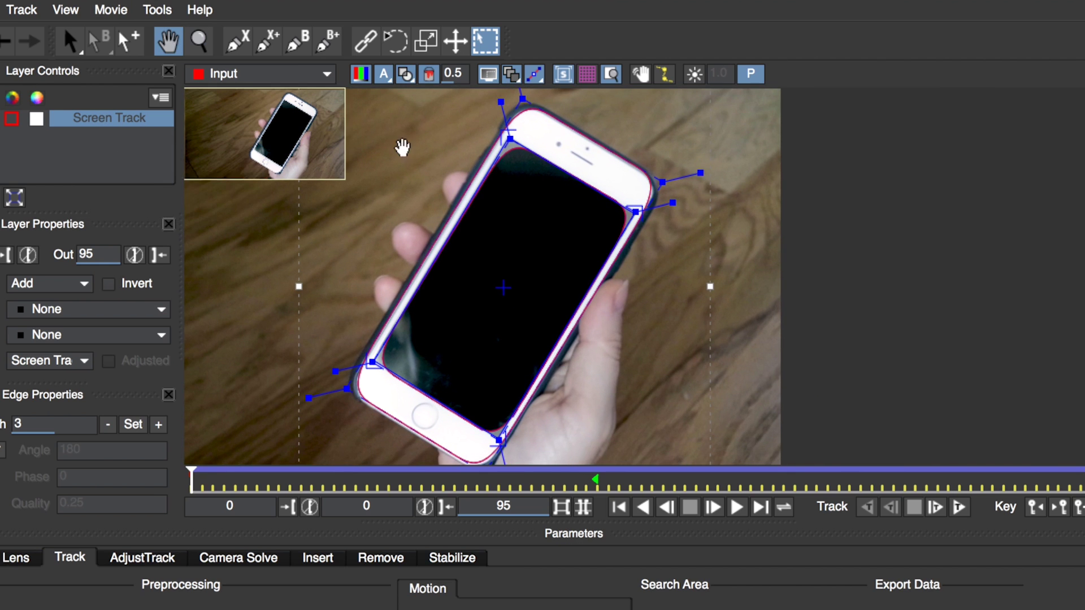
pyautogui.moveTo(333, 266); pyautogui.dragTo(496, 245)
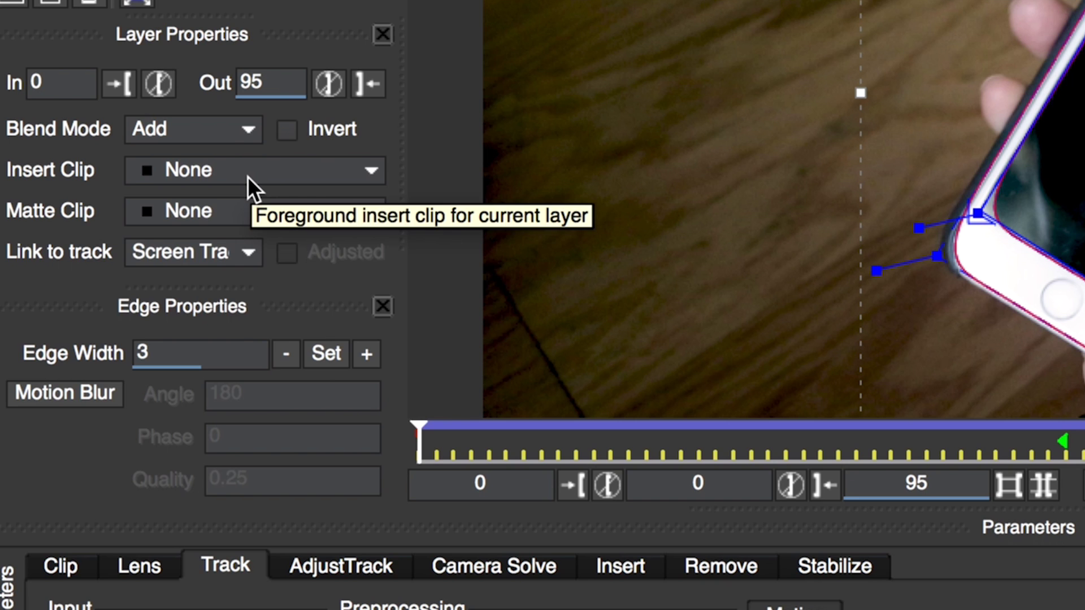
# Import gal-screen-insert.png as the Insert Clip.
pyautogui.click(84, 313)
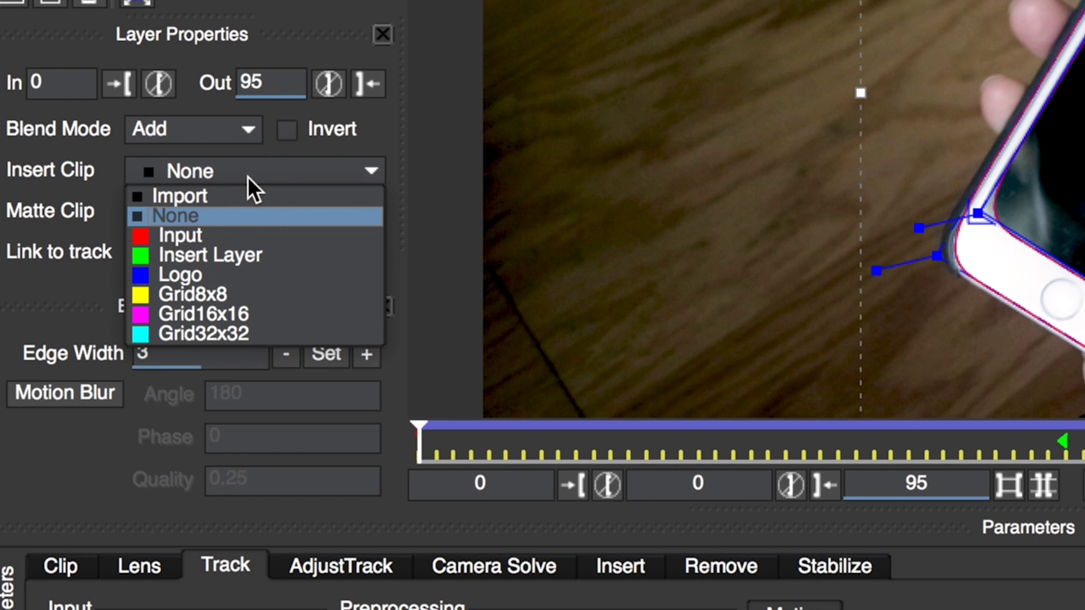
pyautogui.click(208, 198)
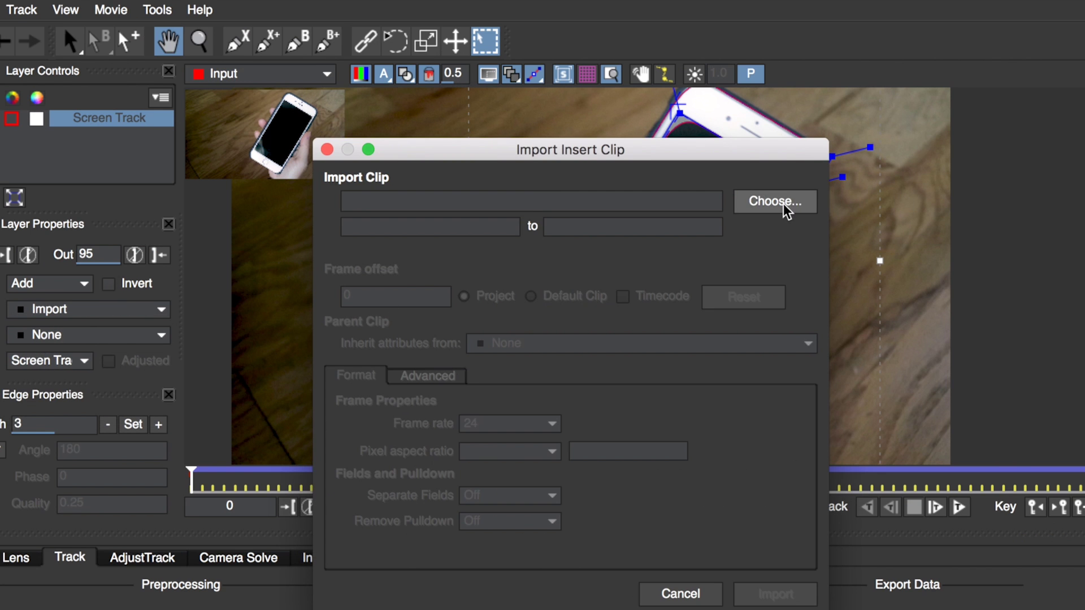
pyautogui.click(801, 201)
pyautogui.click(627, 248)
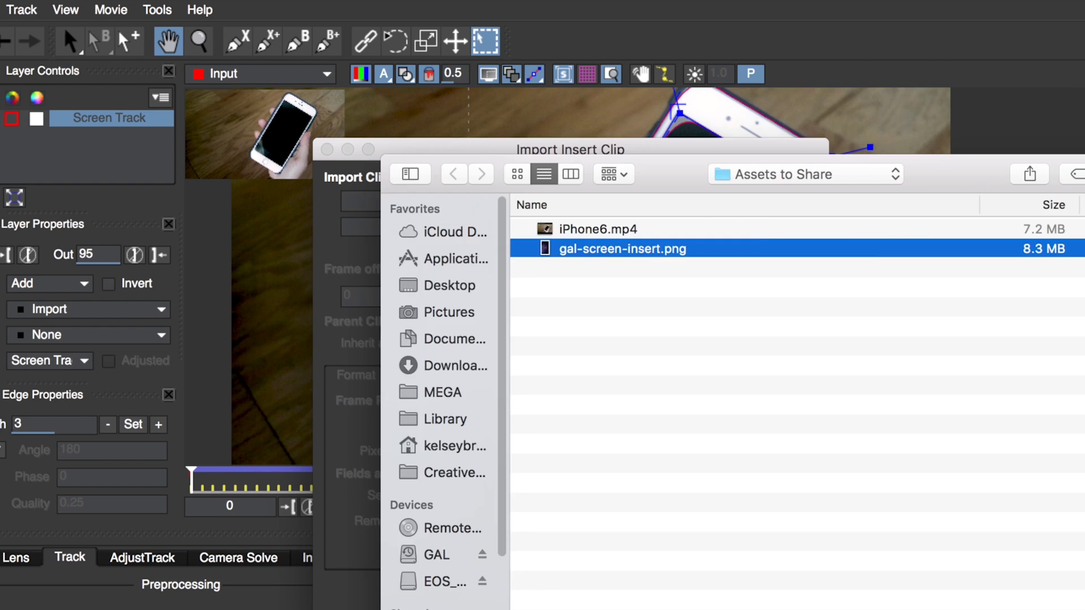
pyautogui.press('Return')
pyautogui.click(770, 591)
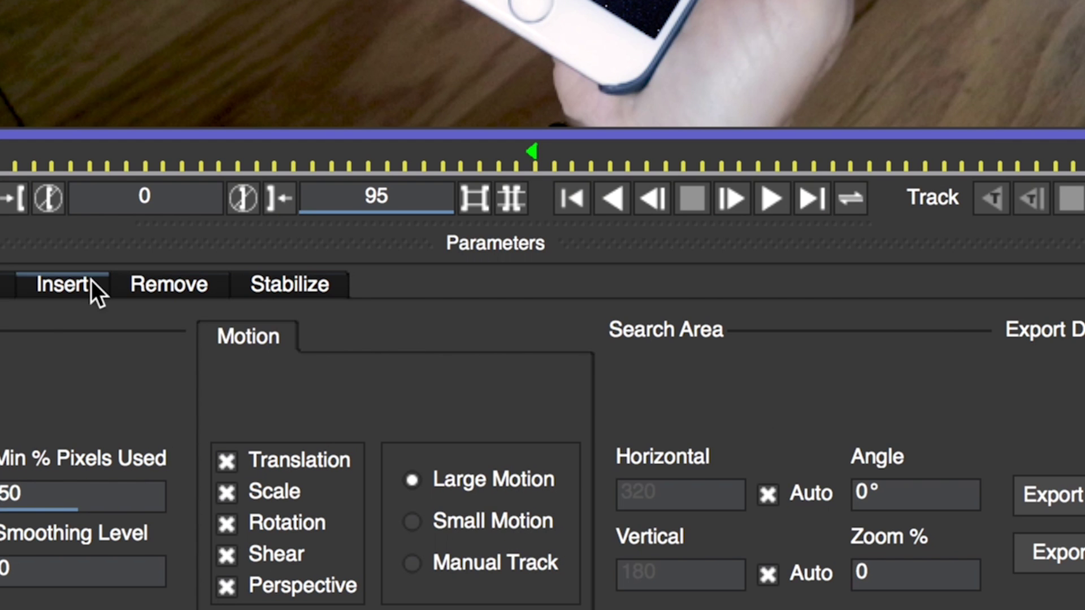
# Enable Motion Blur for the insert in the Insert tab.
pyautogui.click(79, 280)
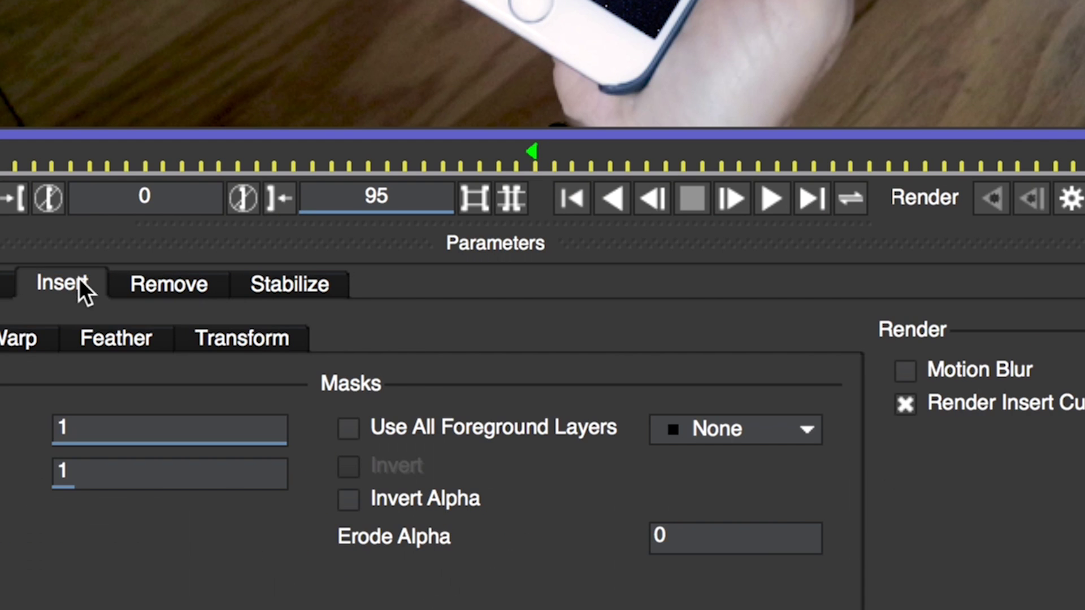
pyautogui.click(907, 370)
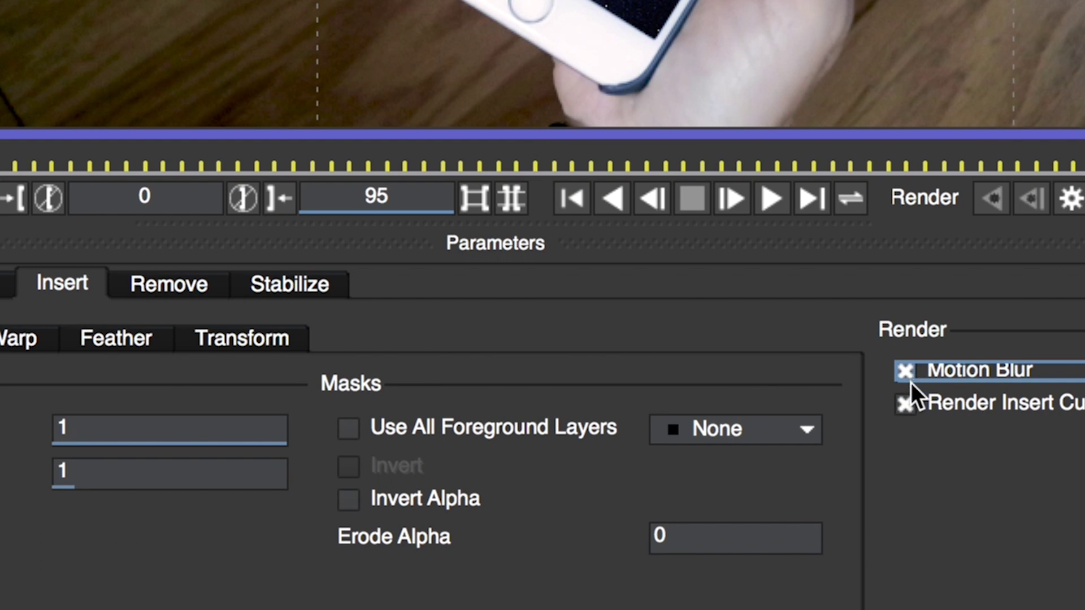
pyautogui.click(915, 368)
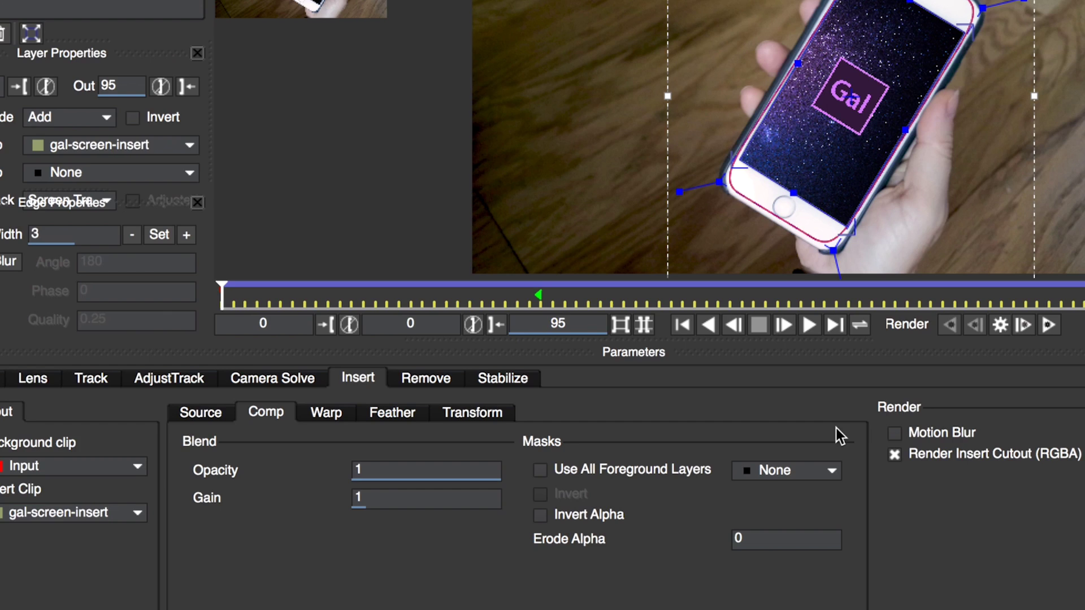
pyautogui.click(894, 432)
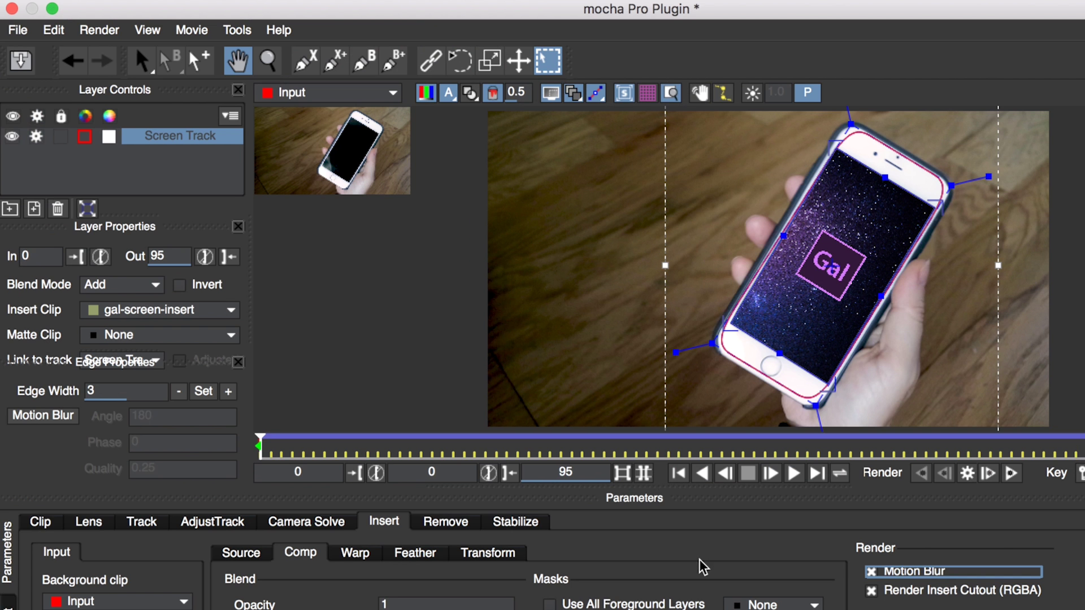
# Render the Gal insert forwards, hide overlays, and play back the composite.
pyautogui.click(97, 30)
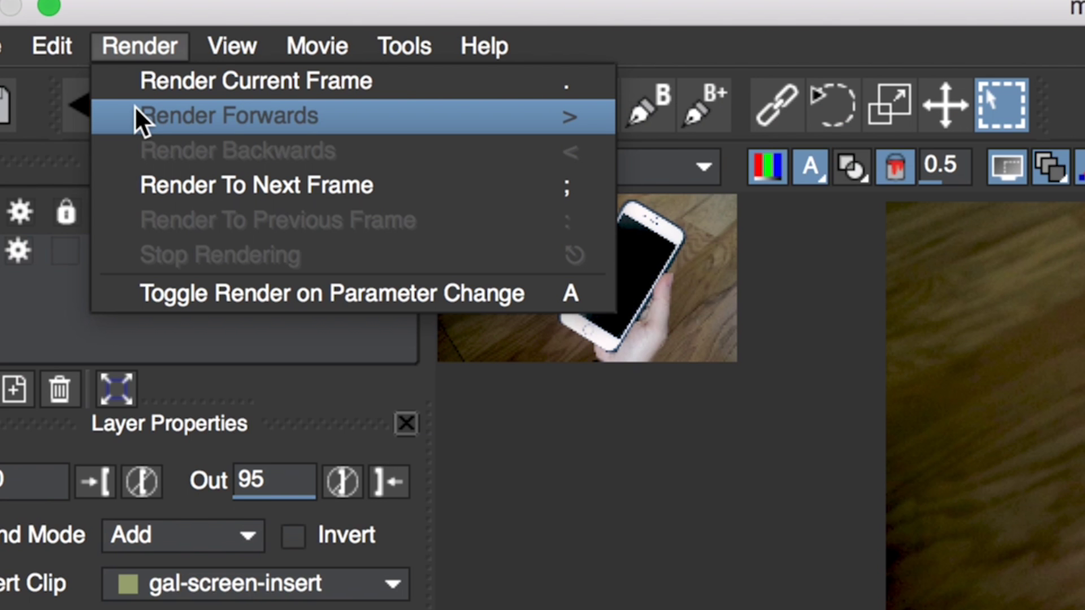
pyautogui.click(135, 116)
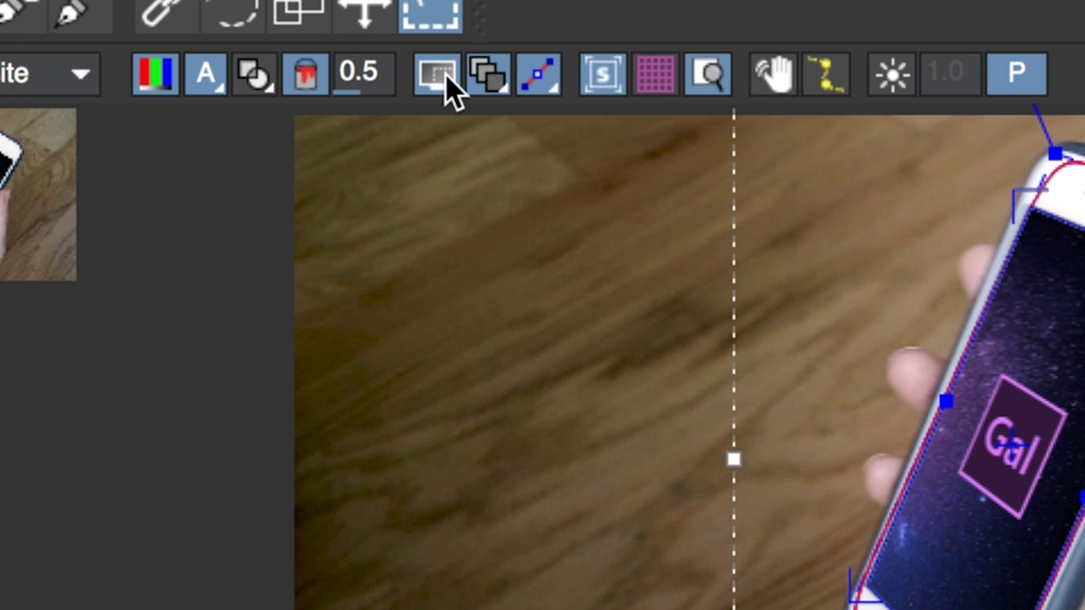
pyautogui.click(443, 76)
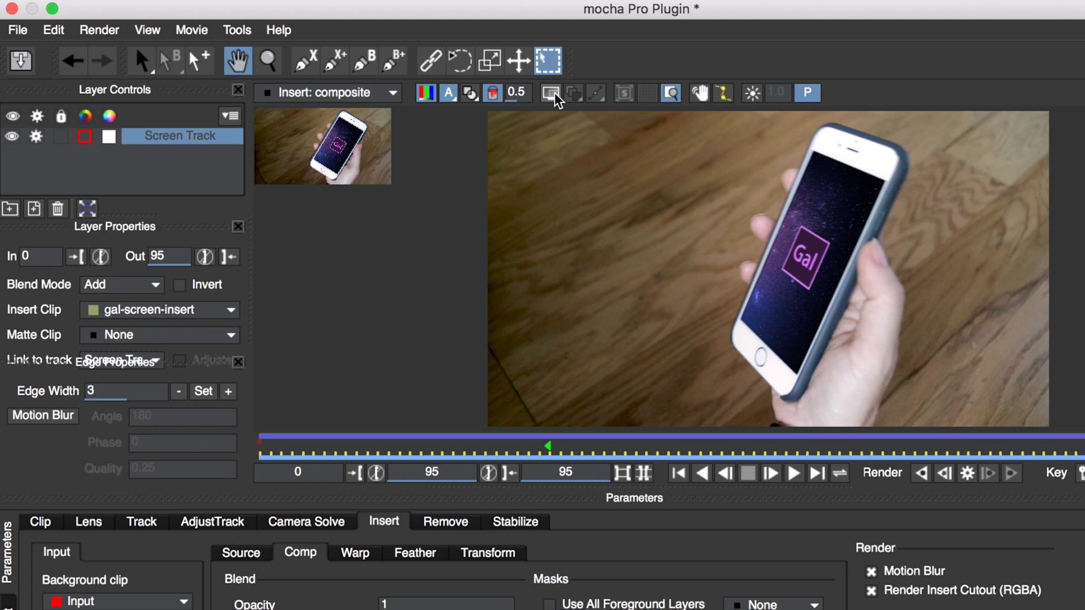
pyautogui.press('space')
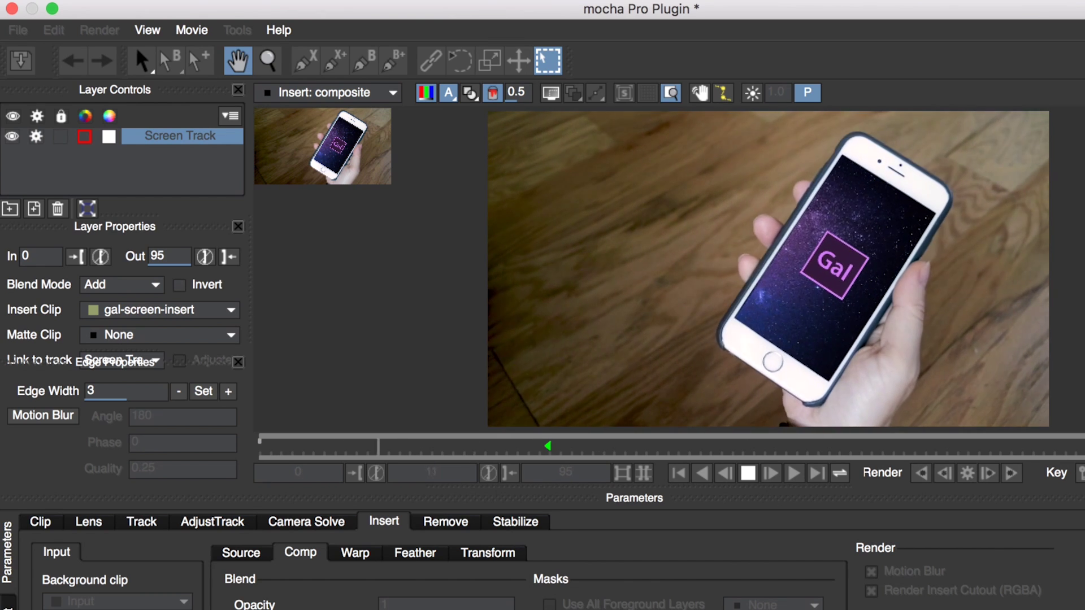
pyautogui.press('space')
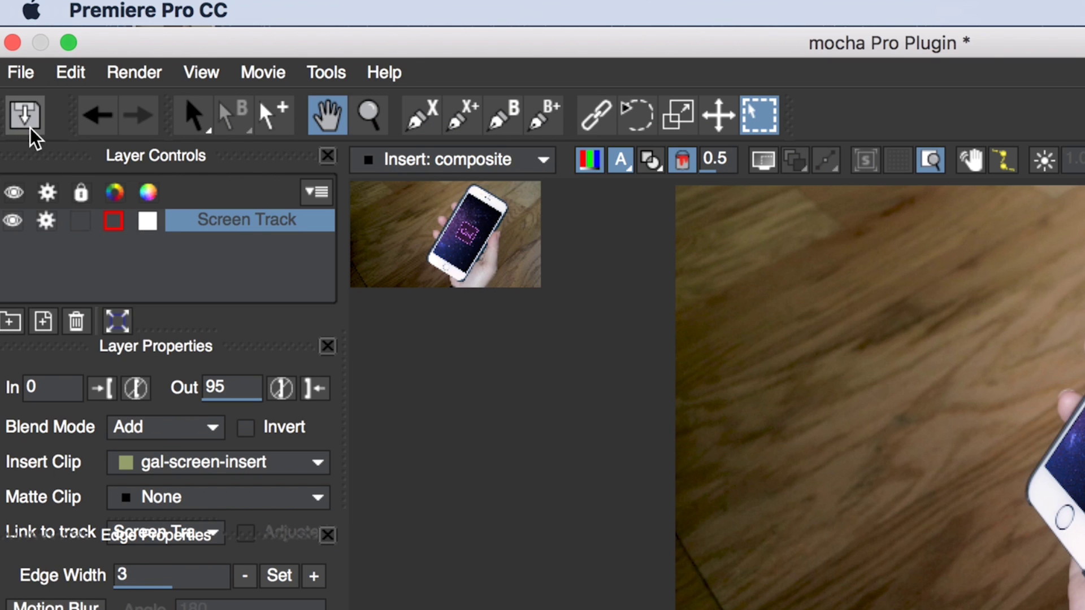
# Save the Mocha project and quit back to Premiere Pro.
pyautogui.click(29, 128)
pyautogui.click(29, 72)
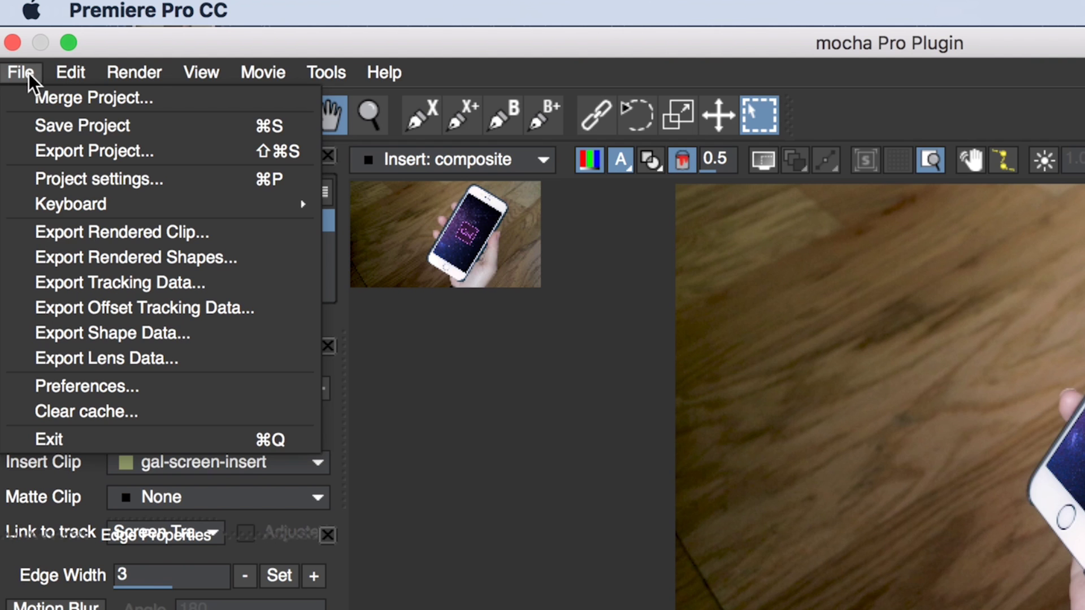
pyautogui.click(100, 439)
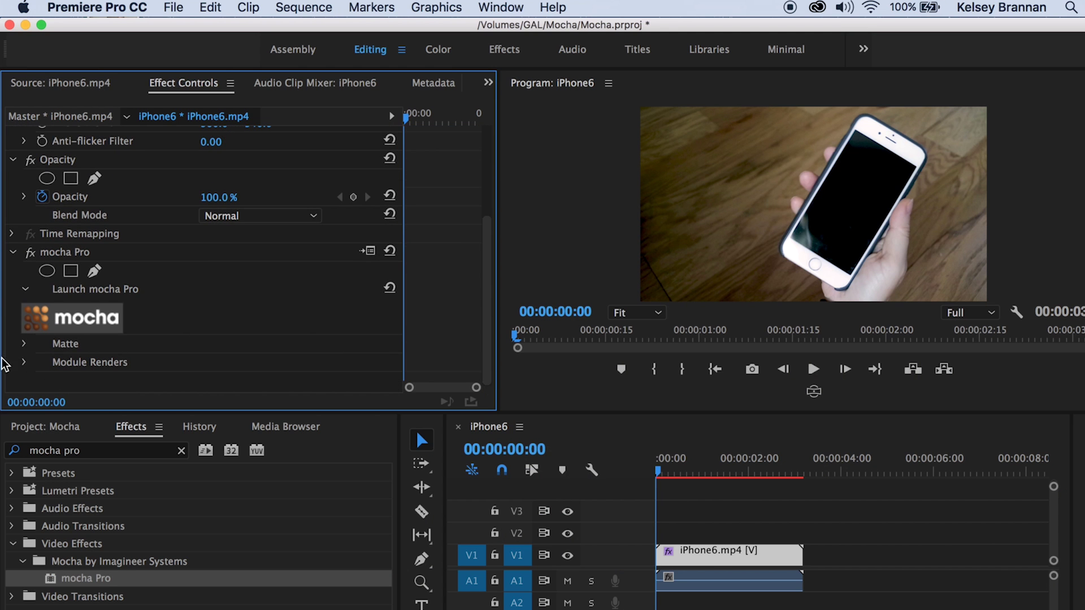
# Enable the mocha Pro Module Renders with Insert: Composite so the Gal insert shows on the phone.
pyautogui.click(25, 362)
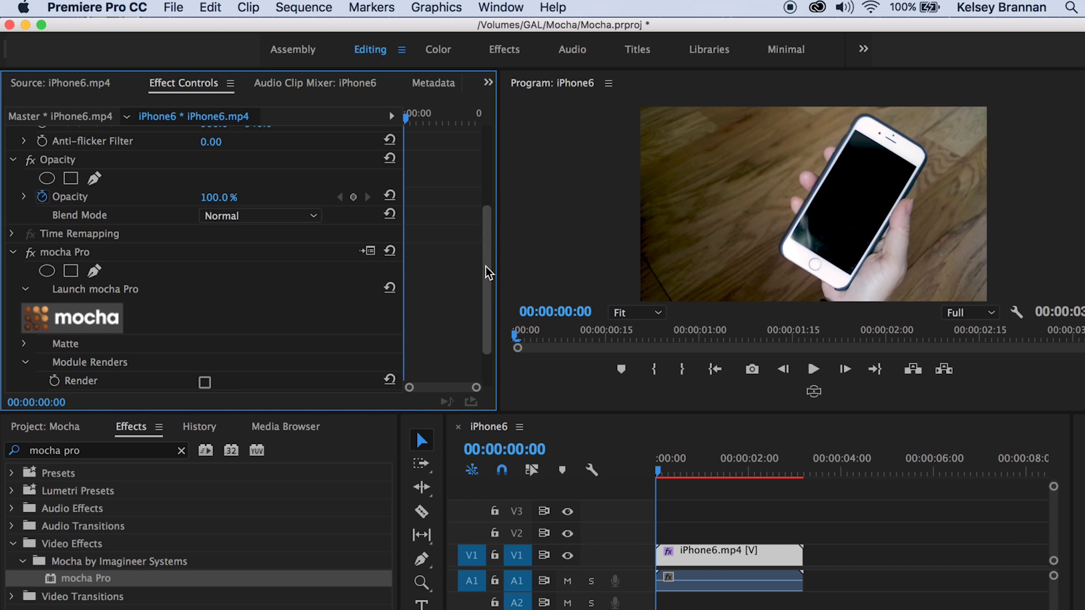
pyautogui.scroll(-3, 488, 300)
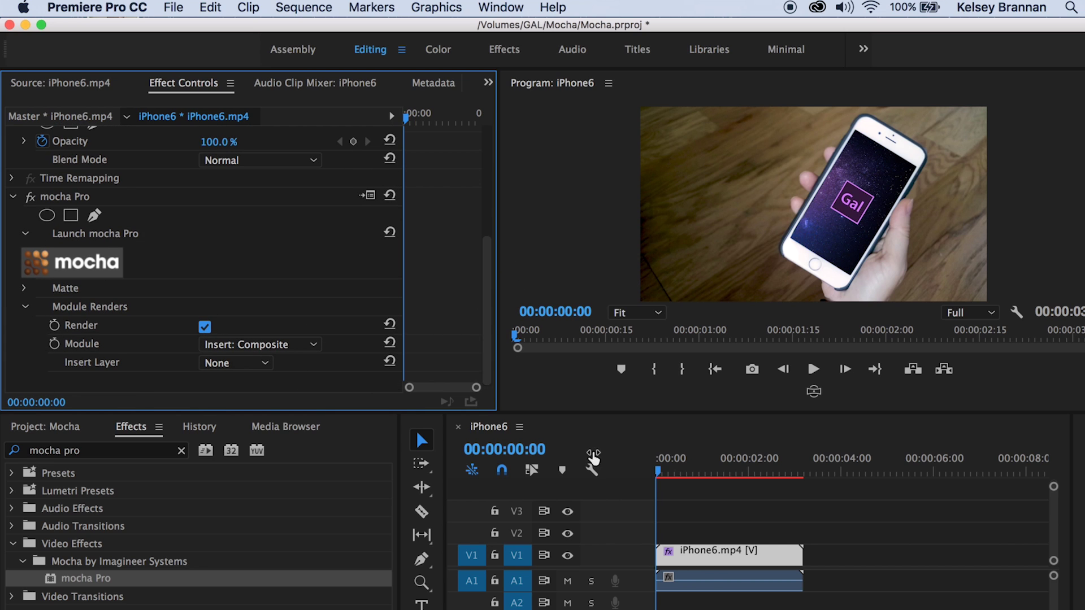
pyautogui.click(666, 475)
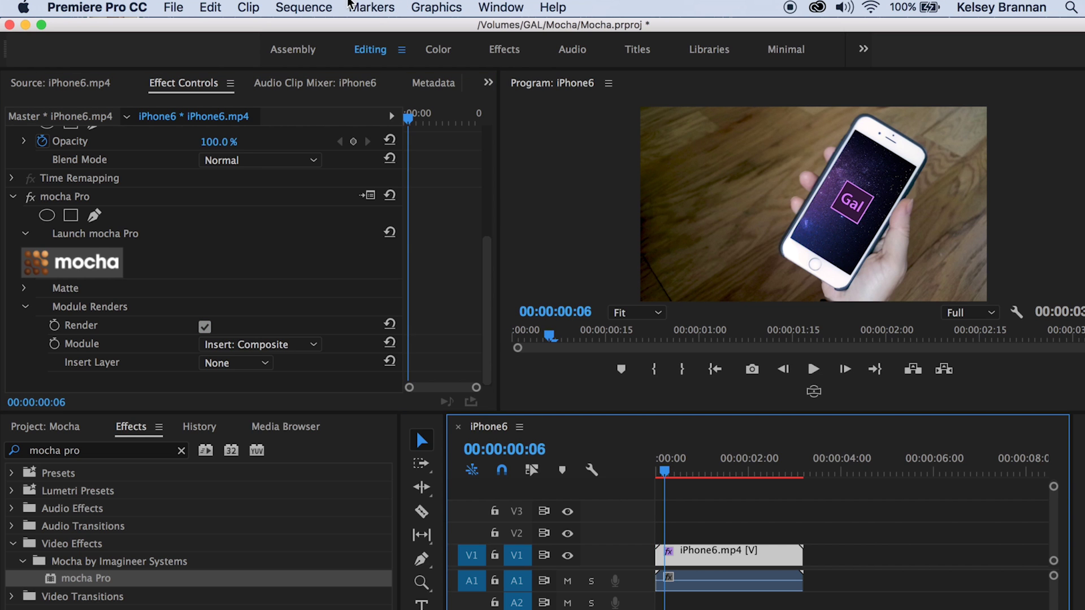
pyautogui.click(272, 6)
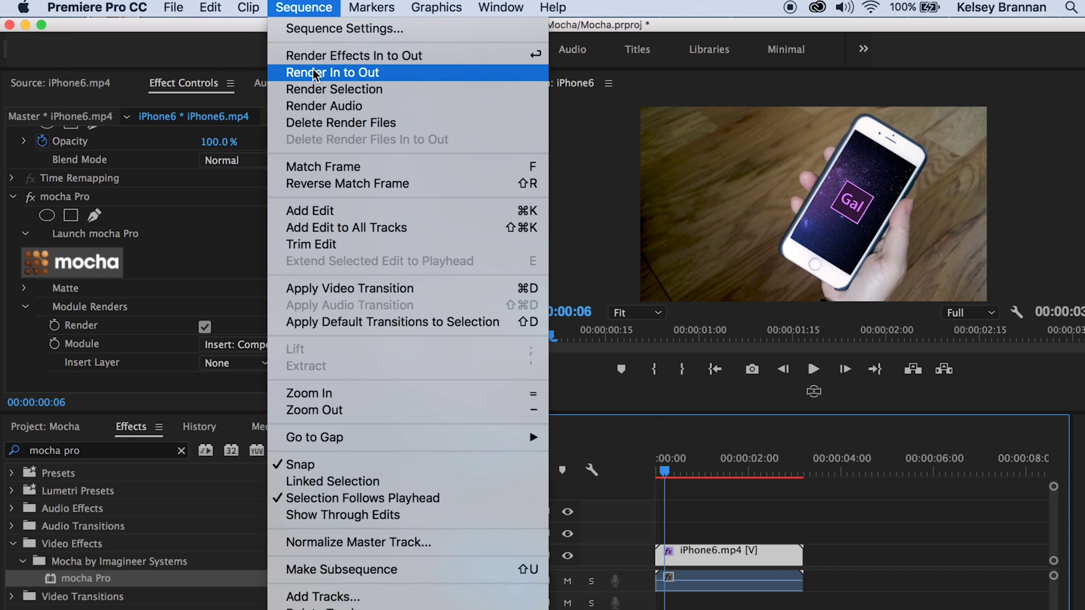
# Render effects In to Out for the iPhone6 sequence.
pyautogui.click(308, 54)
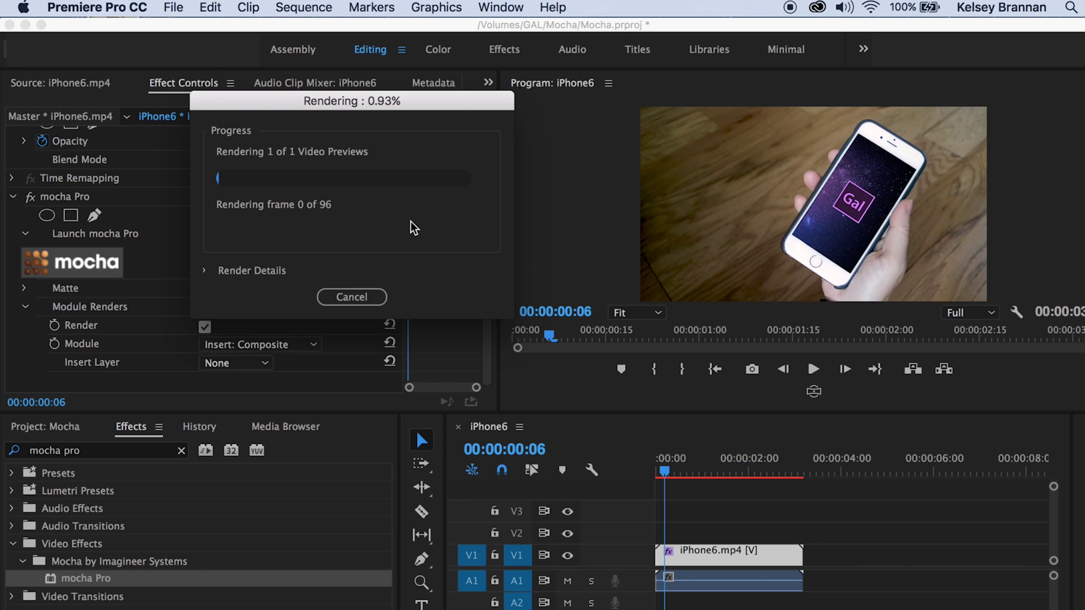